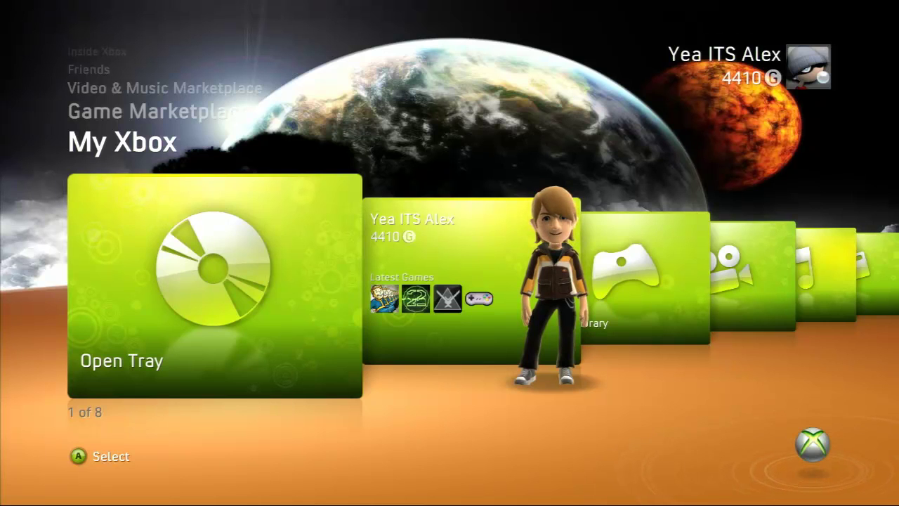
- Open the console's System Settings from the My Xbox section
key("Right")
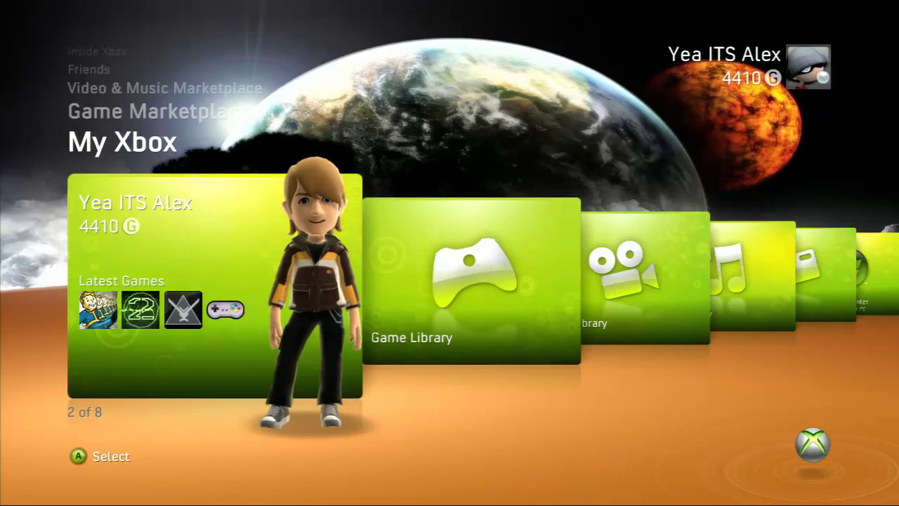
key("Right")
key("Right")
key("Right")
key("Right")
key("Right")
key("Right")
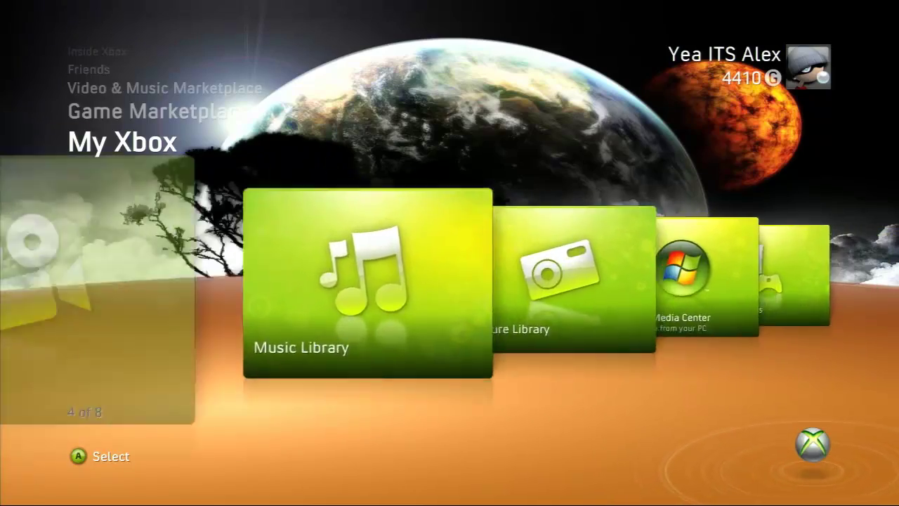
key("Return")
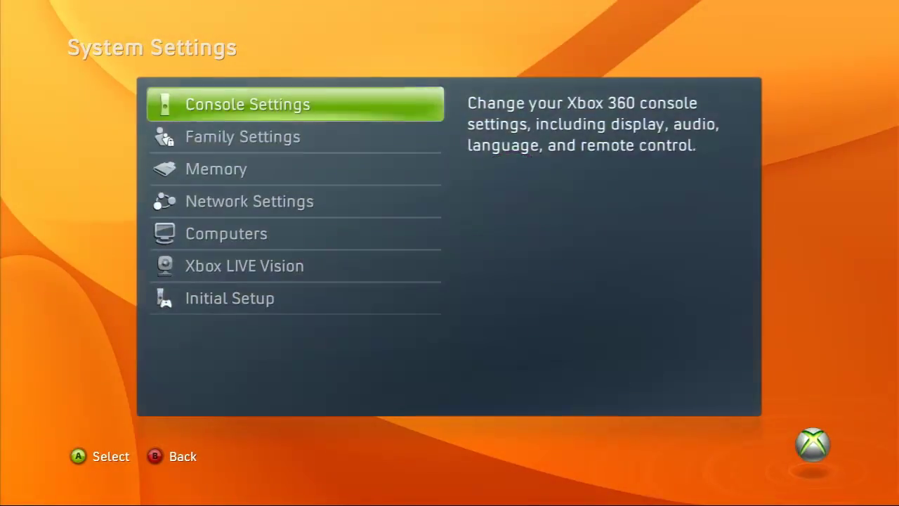
- Open the Hard Drive's contents from the console's memory settings
key("Down")
key("Down")
key("Return")
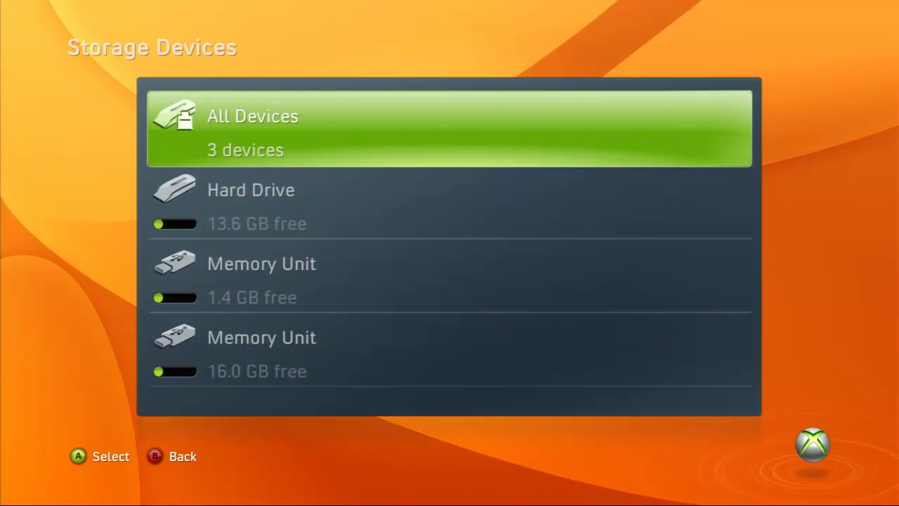
key("Down")
key("Return")
- Open the list of Fallout: New Vegas saved games among the hard drive's games
key("Down")
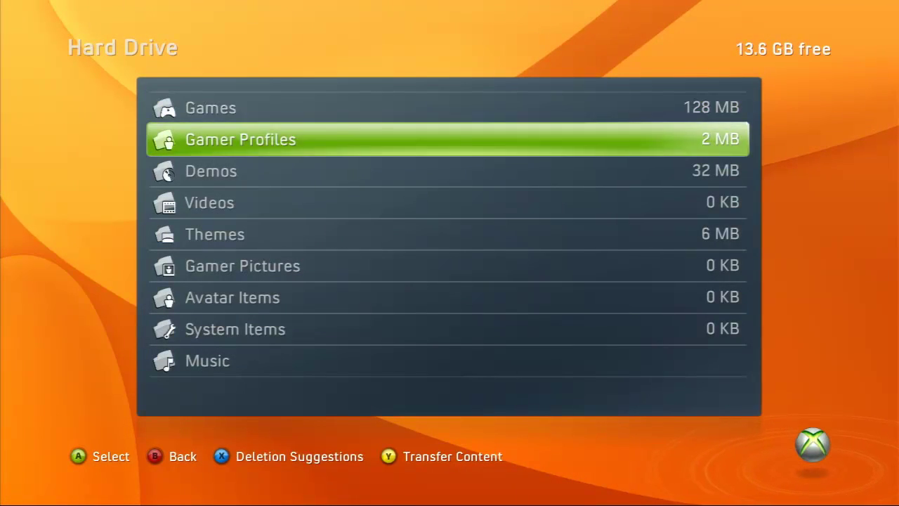
key("Up")
key("Return")
key("Down")
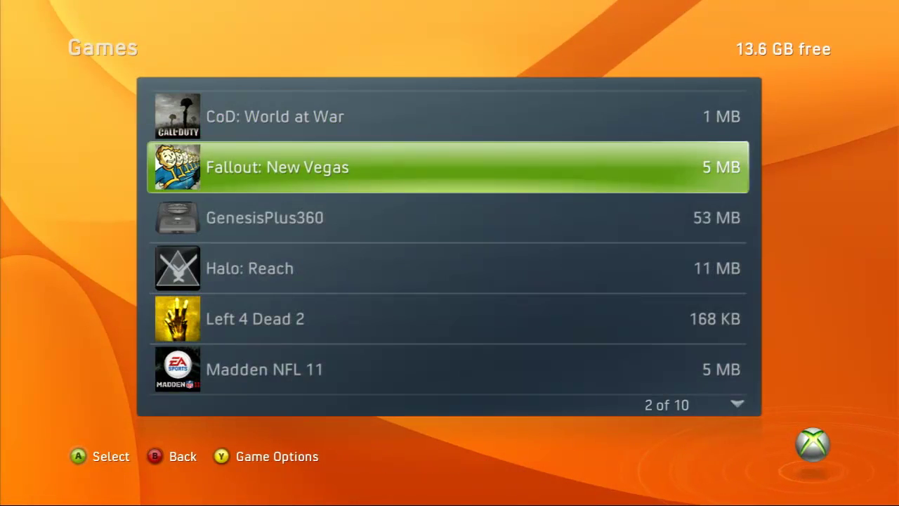
key("Return")
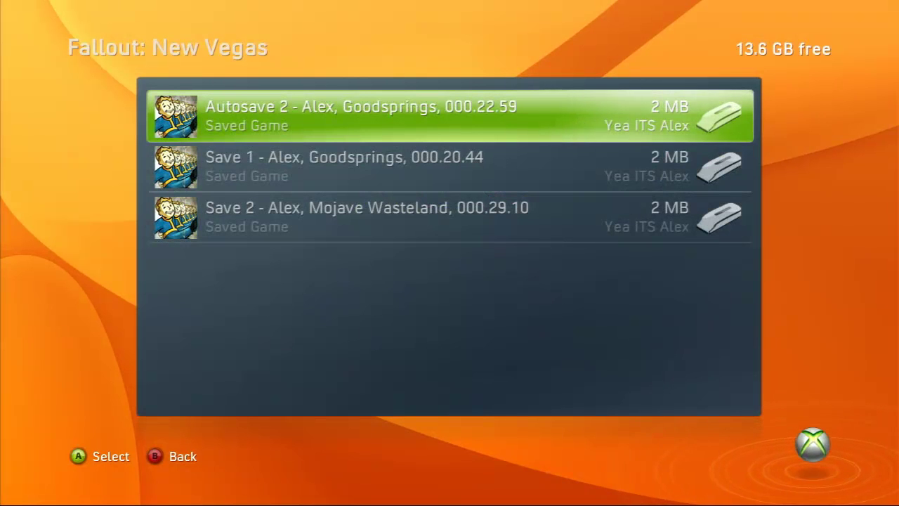
- Move the Save 2 Mojave Wasteland saved game to the Memory Unit with 1.4 GB free, and back out of the game storage lists
key("Down")
key("Down")
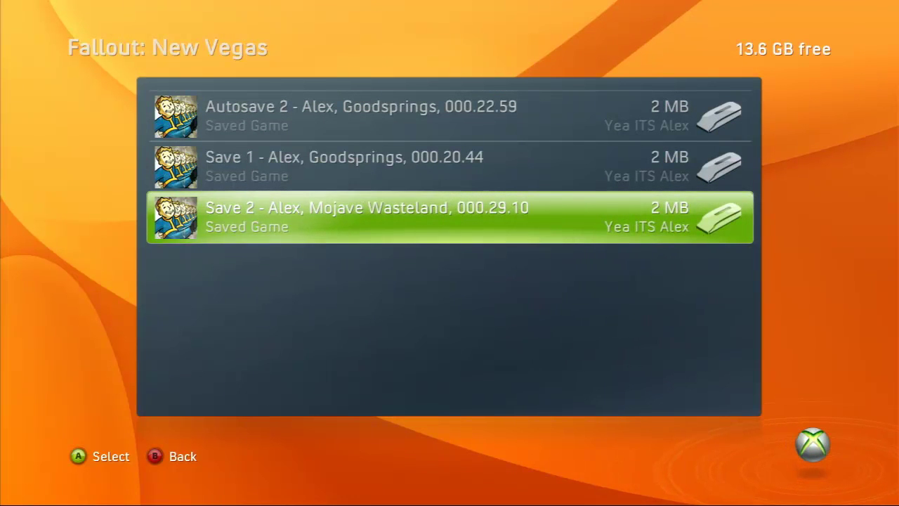
key("Return")
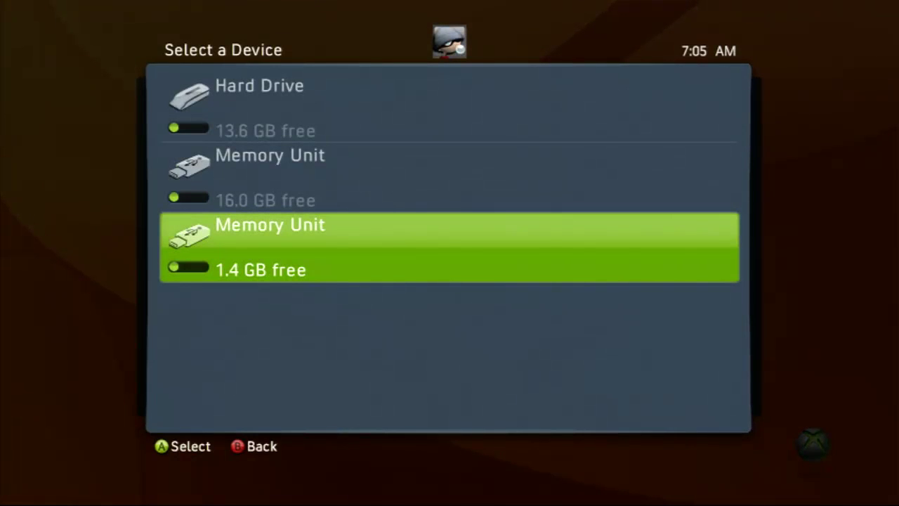
key("Return")
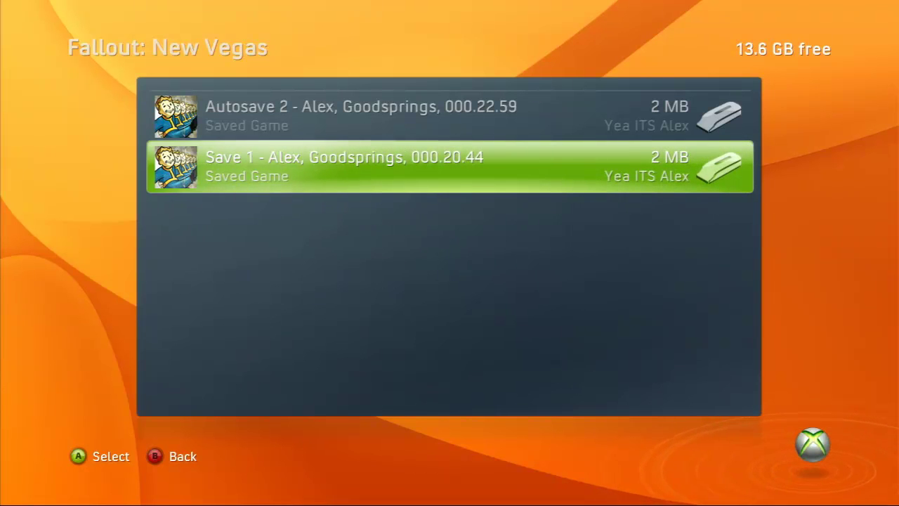
key("Escape")
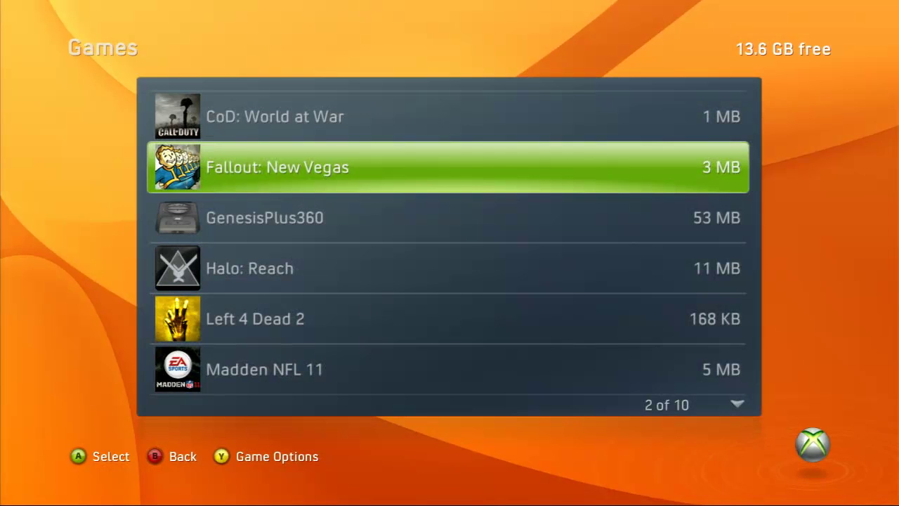
key("Escape")
key("Escape")
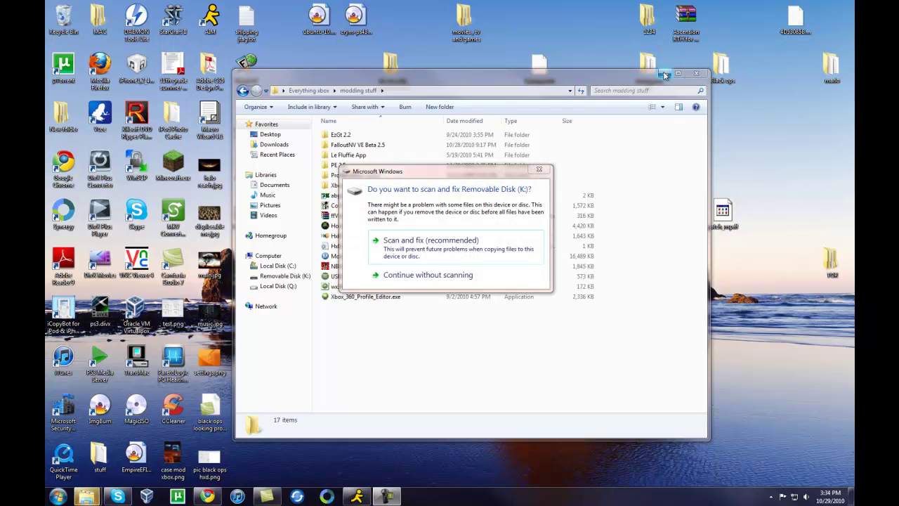
- On the PC, dismiss the removable disk's scan and AutoPlay prompts, launch Modio.exe from the modding stuff folder and minimise that folder
left_click(537, 169)
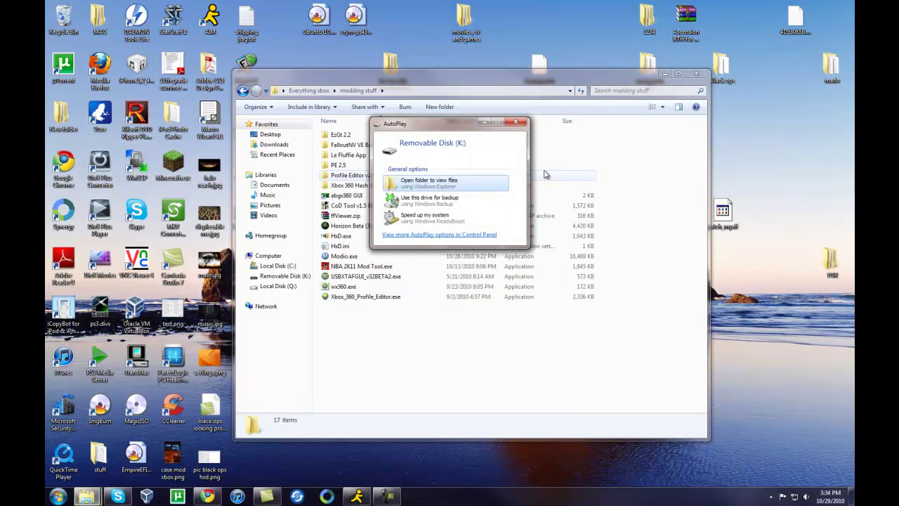
left_click(518, 124)
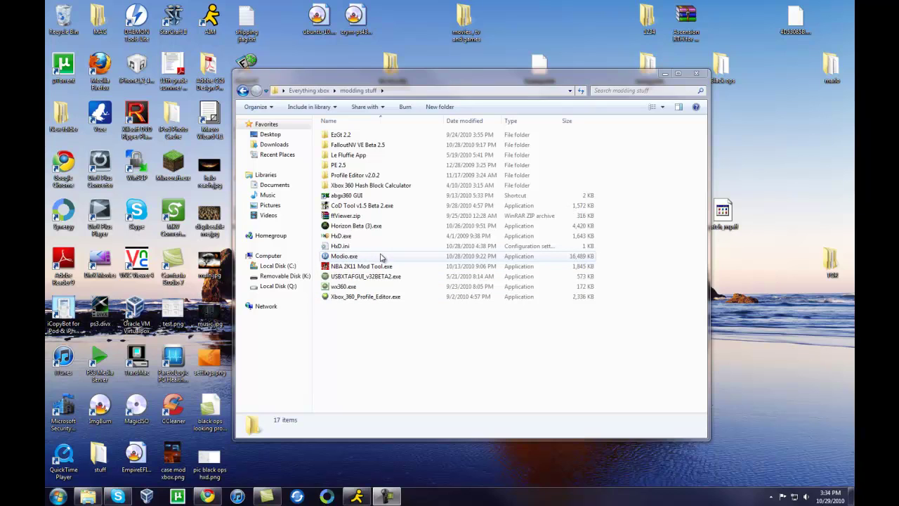
double_click(381, 257)
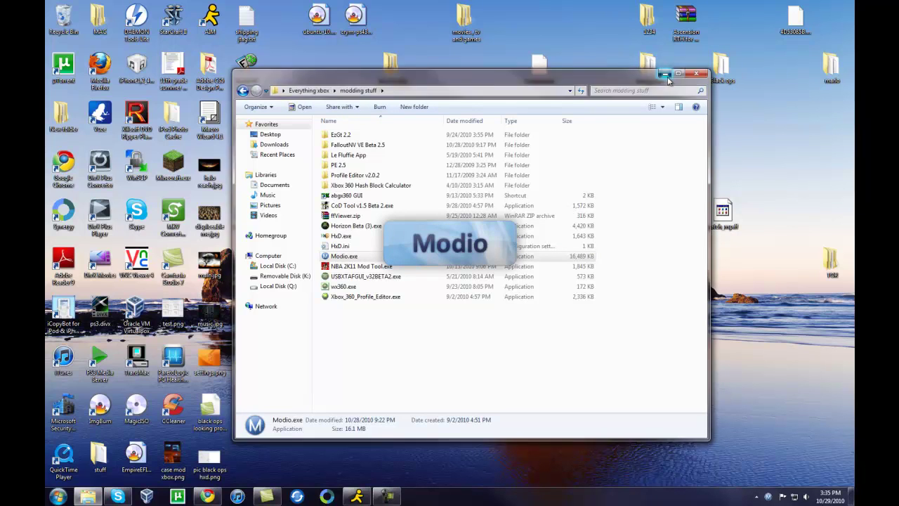
left_click(666, 75)
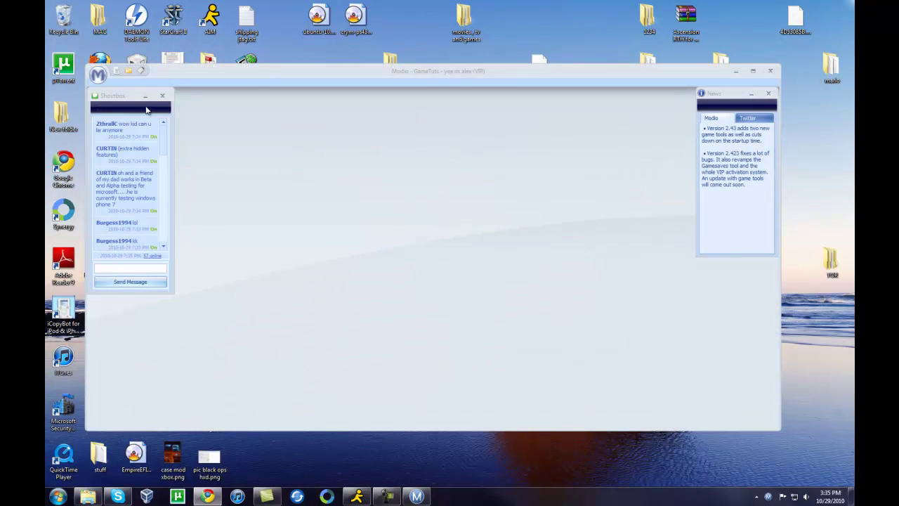
- Close the Shoutbox, open the Xbox360 Device Explorer and load the Xbox 360 USB stick
left_click(163, 97)
left_click(98, 75)
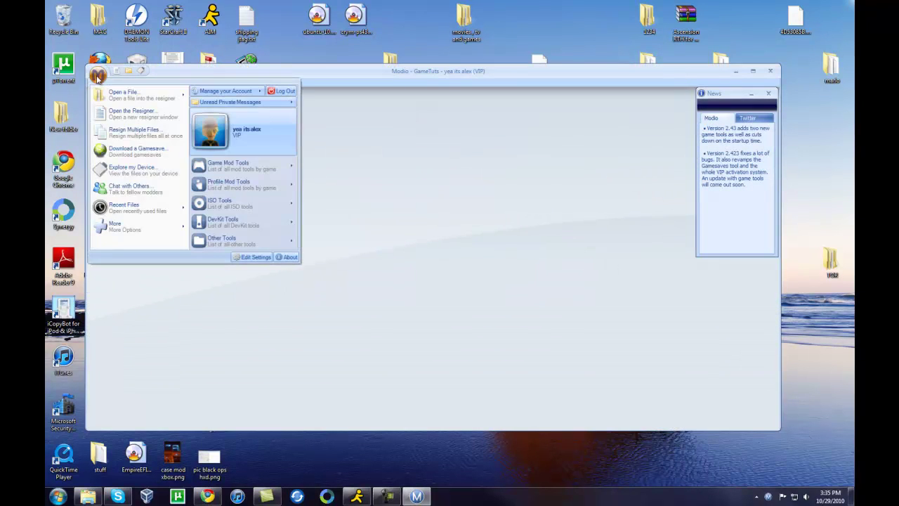
left_click(172, 169)
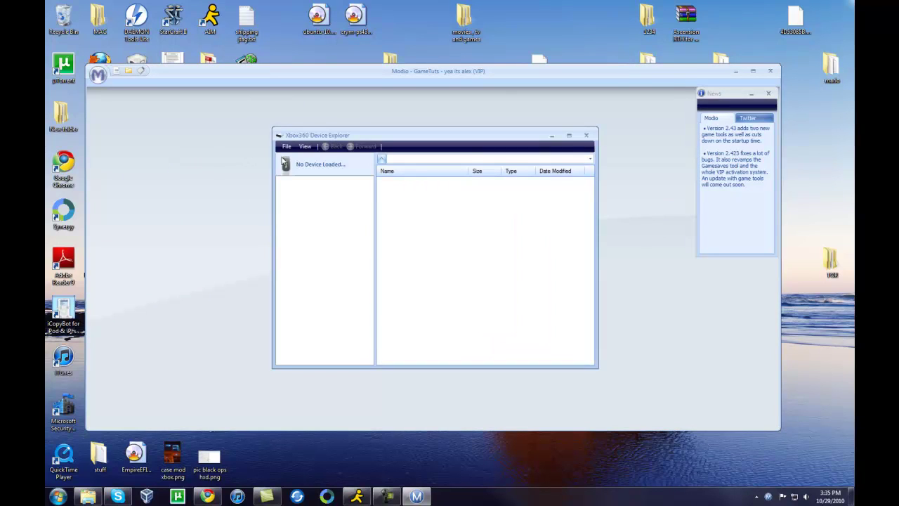
left_click(286, 149)
left_click(317, 164)
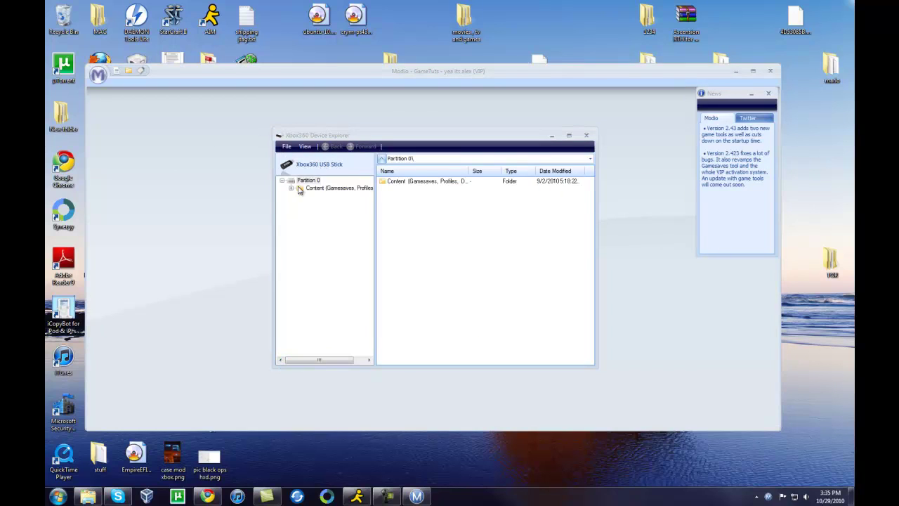
- Look through the first two profile folders under Content on the USB stick for the Fallout: New Vegas save
left_click(291, 189)
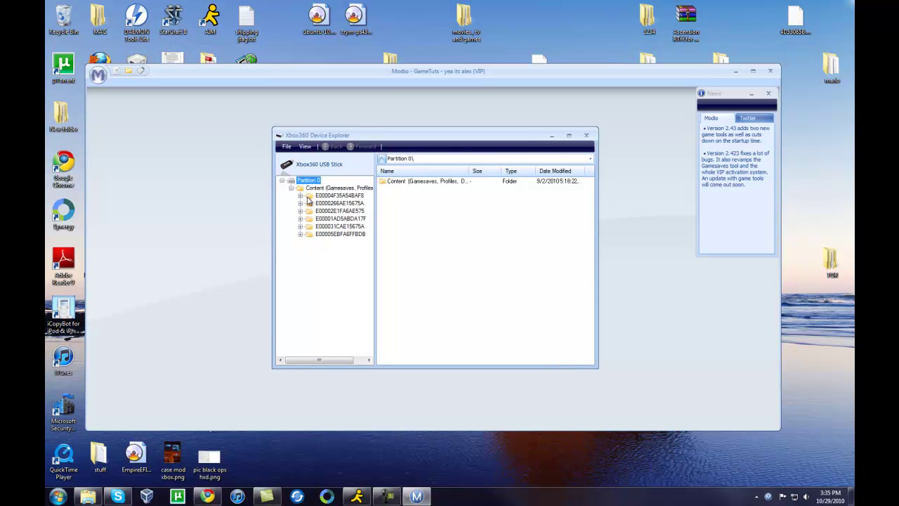
left_click(300, 197)
left_click(300, 197)
left_click(300, 197)
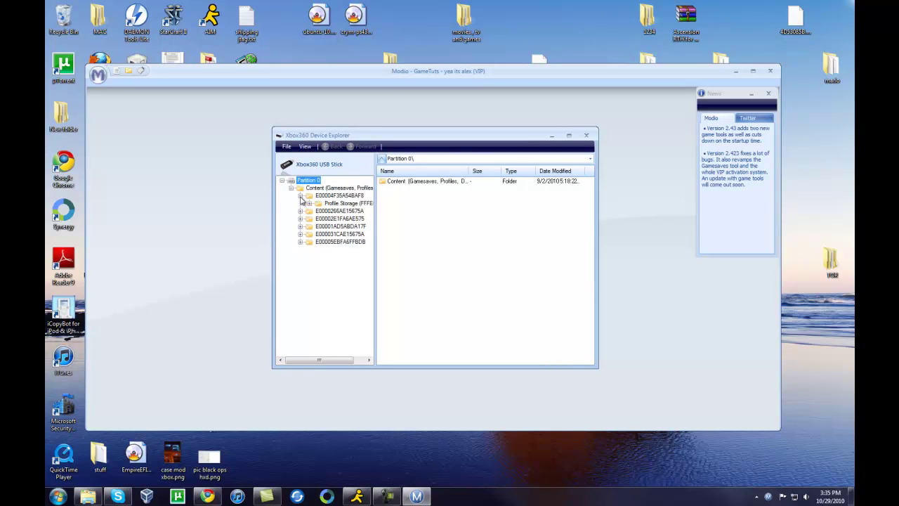
left_click(309, 204)
left_click(300, 196)
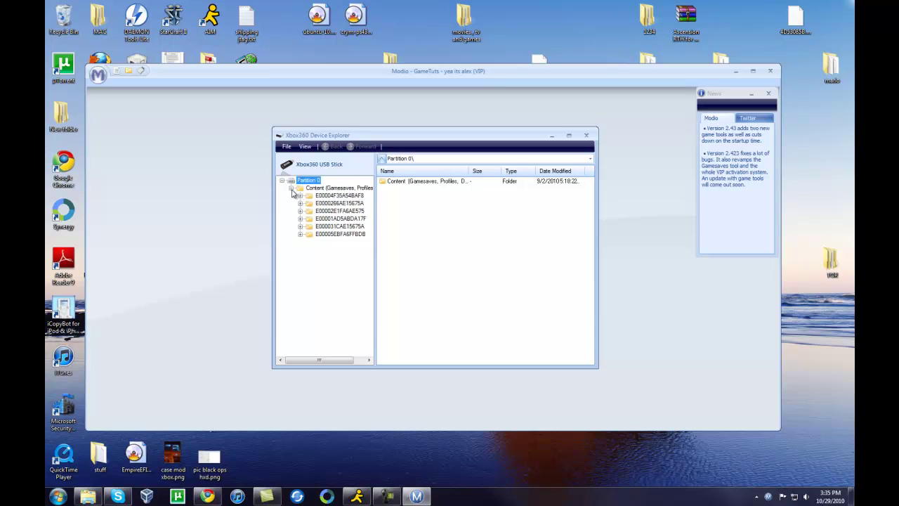
left_click(292, 189)
left_click(291, 188)
left_click(299, 203)
left_click(309, 211)
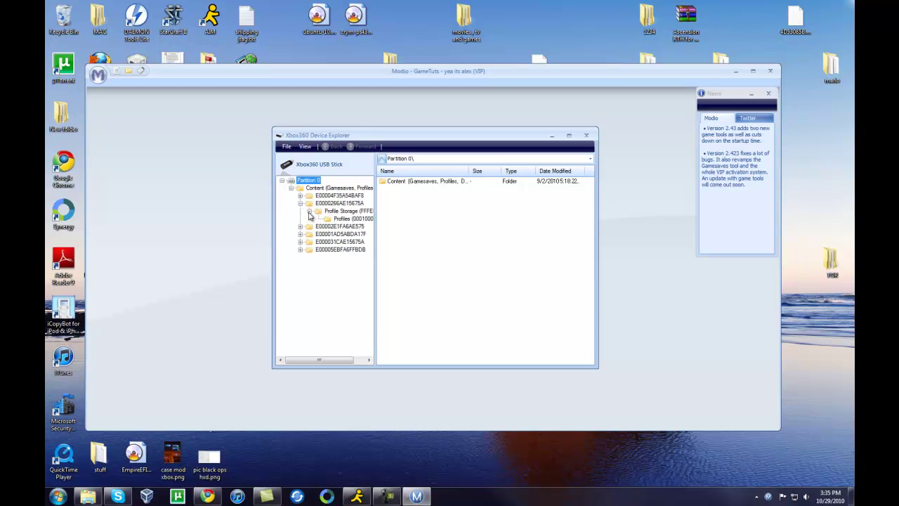
left_click(322, 219)
- Open the Game Saves folder under Fallout: New Vegas in the third profile folder, collapsing the second profile folder
left_click(301, 227)
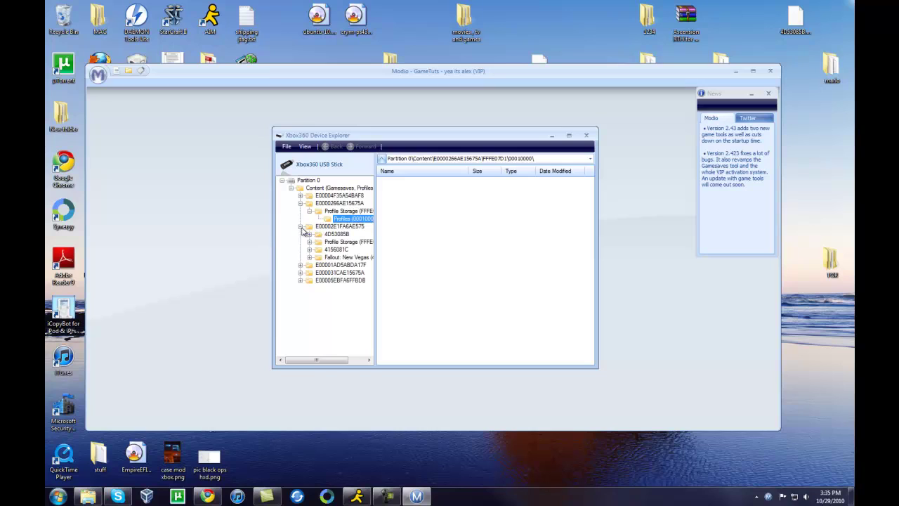
left_click(300, 204)
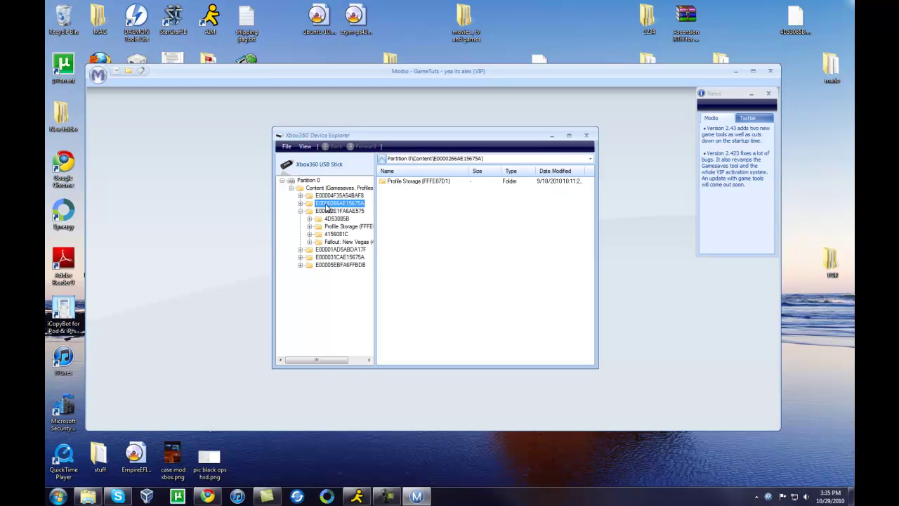
left_click(309, 241)
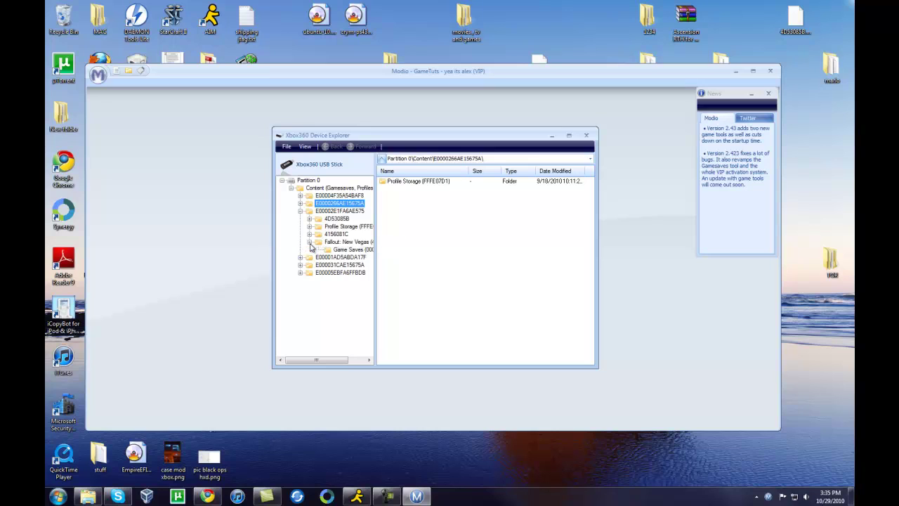
left_click(347, 249)
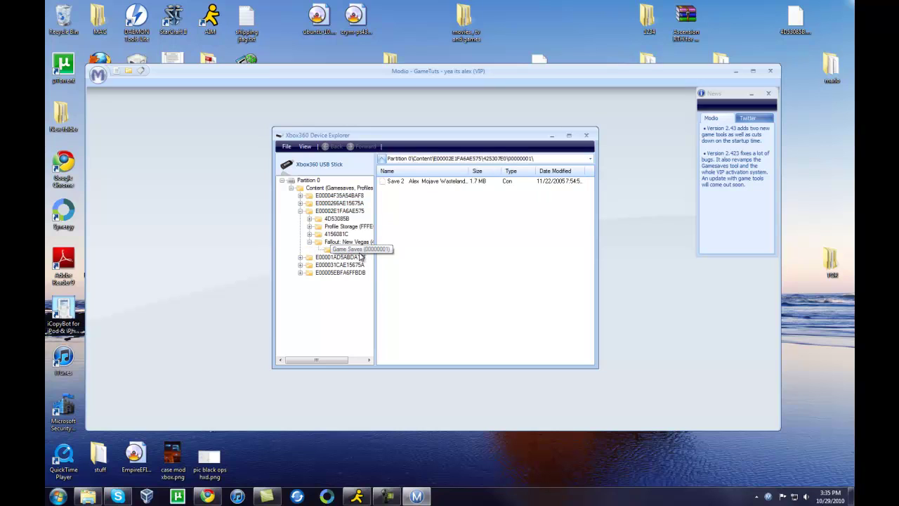
- Copy the Save 2 Mojave Wasteland file from the USB stick to the desktop, and reposition its icon and the patch_mp.ff icon
left_click(421, 184)
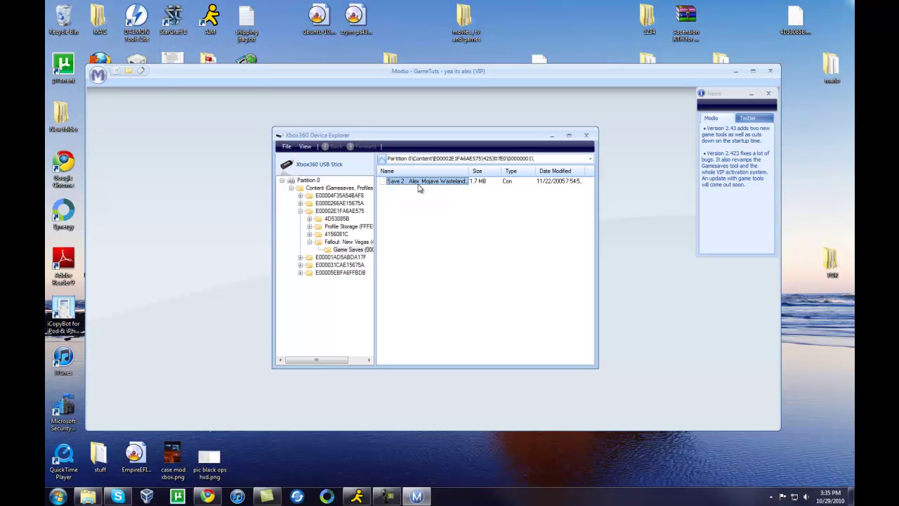
left_click_drag(436, 189, 800, 326)
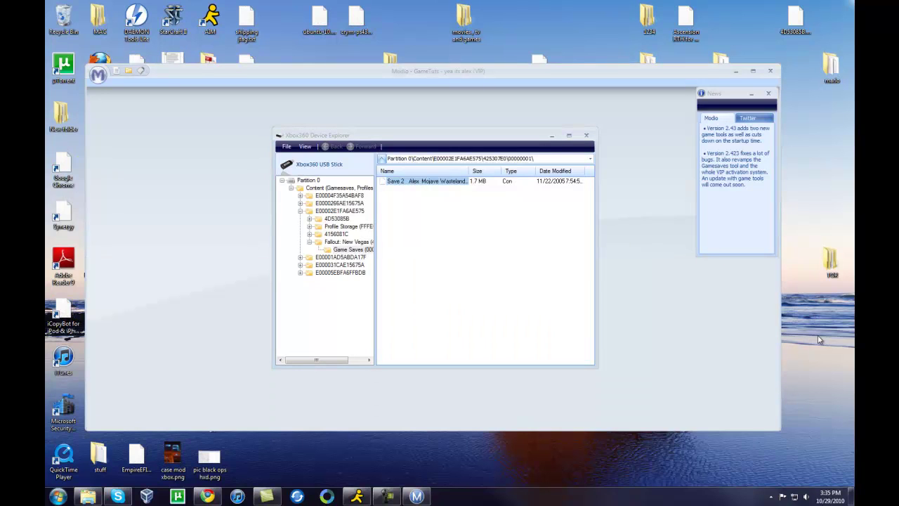
left_click(737, 72)
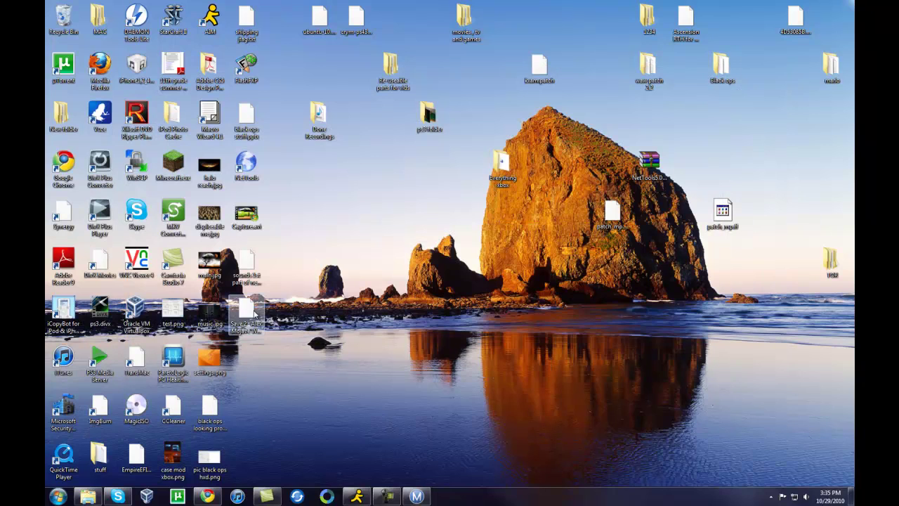
left_click_drag(246, 314, 758, 165)
left_click_drag(723, 210, 539, 116)
- Check which file operations Modio offers for the Save 2 file, including Extract, and minimise Modio
left_click(417, 496)
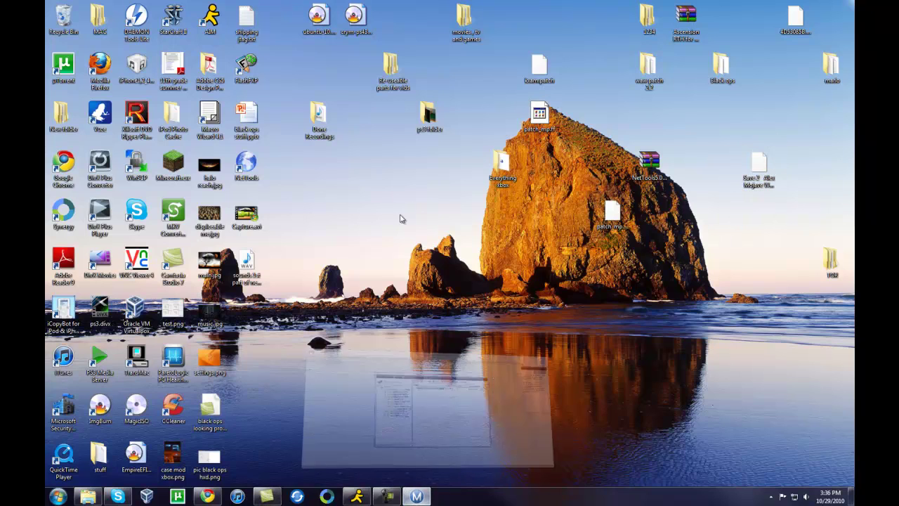
right_click(419, 185)
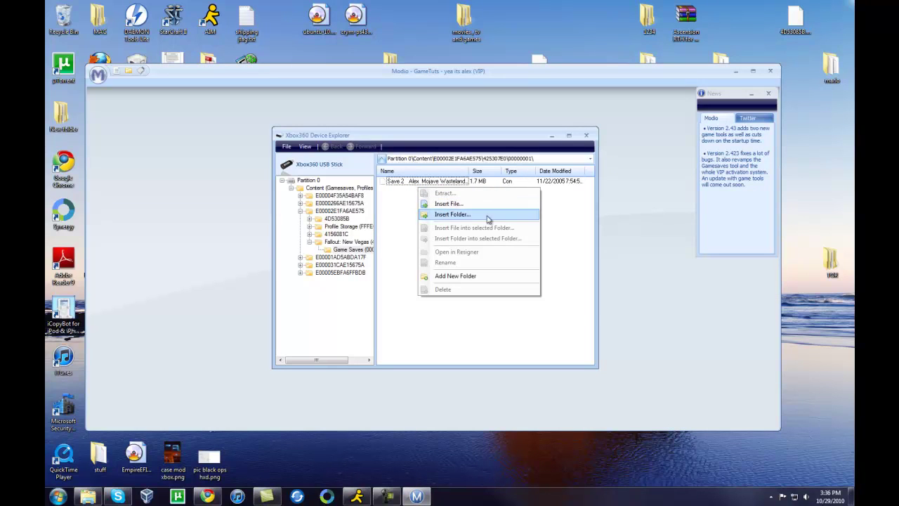
left_click(411, 182)
right_click(409, 180)
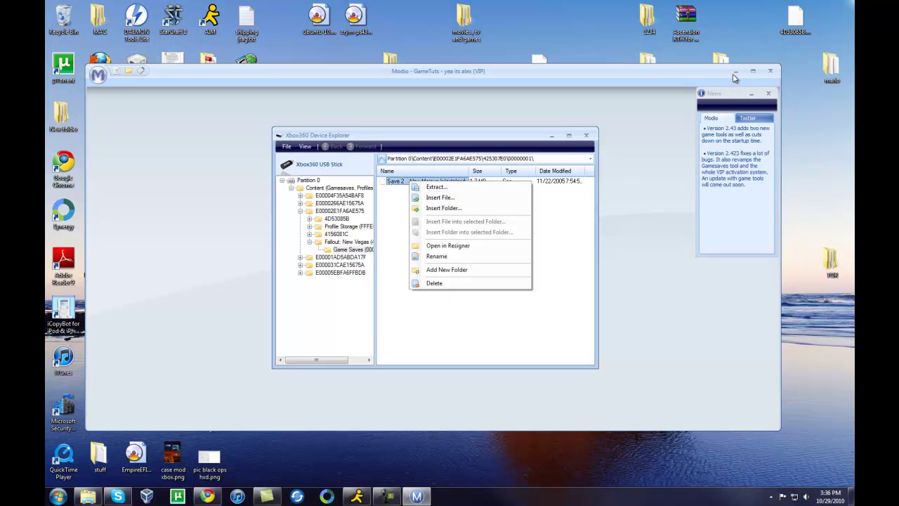
left_click(737, 76)
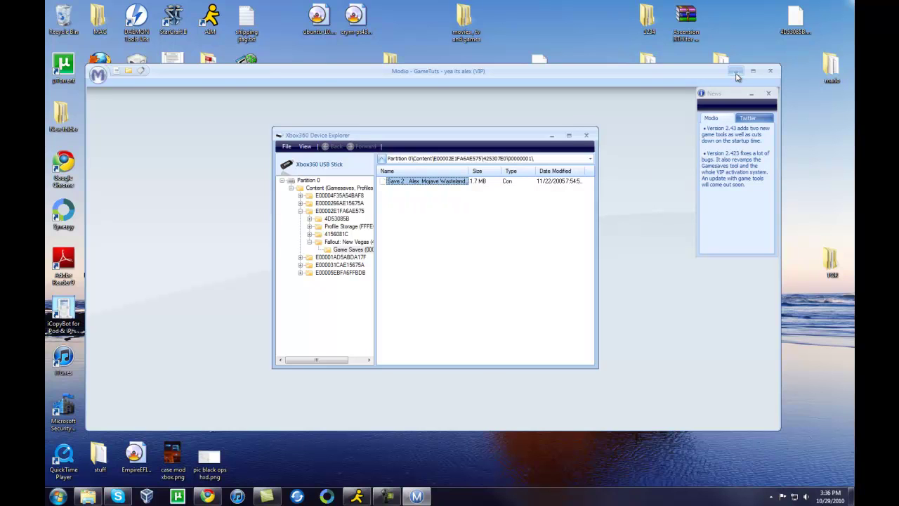
left_click(736, 73)
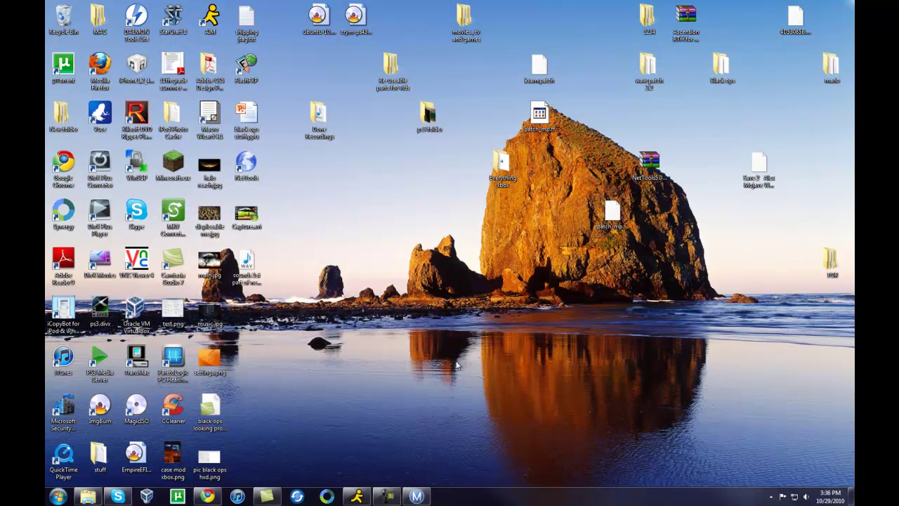
- Launch FalloutNV VE.exe from the FalloutNV VE Beta 2.5 folder, minimise the folder window and reposition the editor on the desktop
left_click(88, 497)
double_click(407, 145)
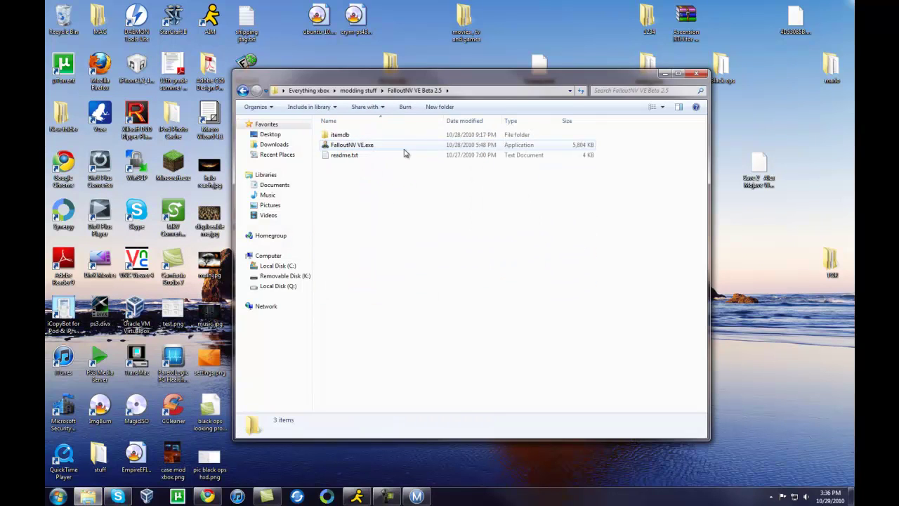
left_click(394, 145)
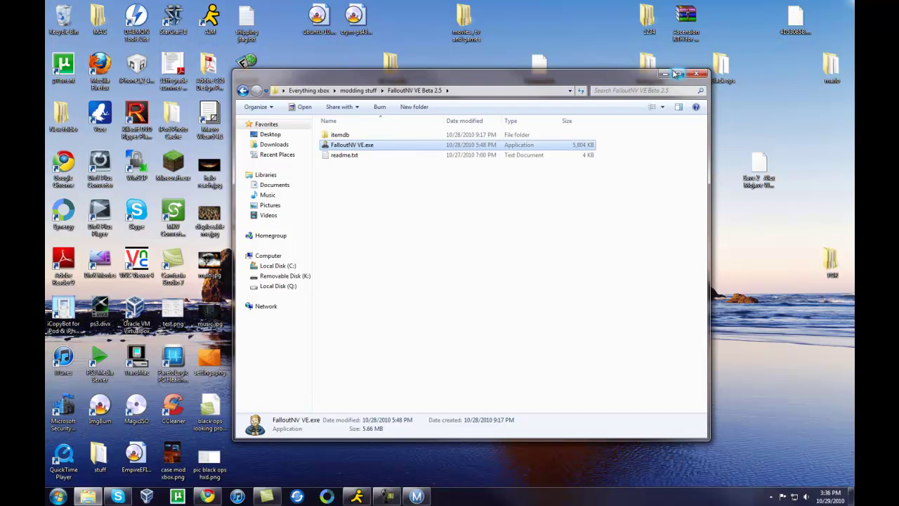
key("Return")
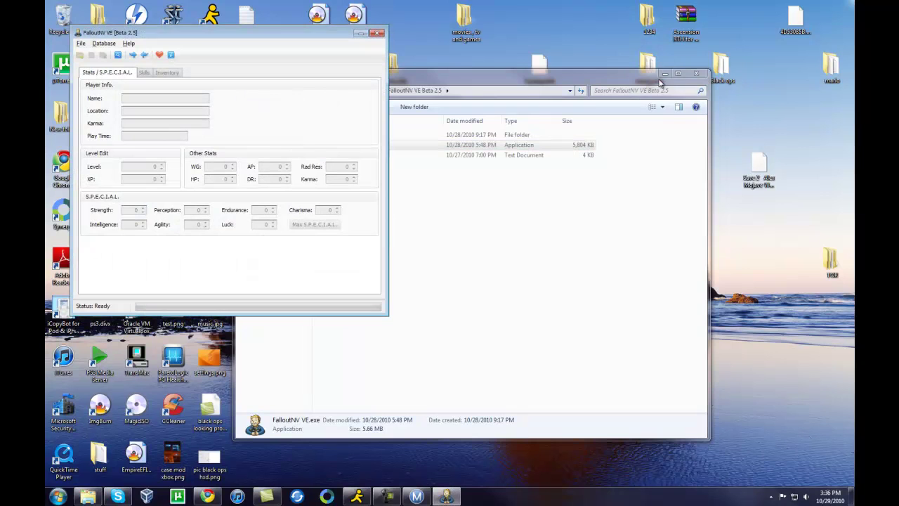
left_click(664, 76)
left_click_drag(267, 33, 464, 70)
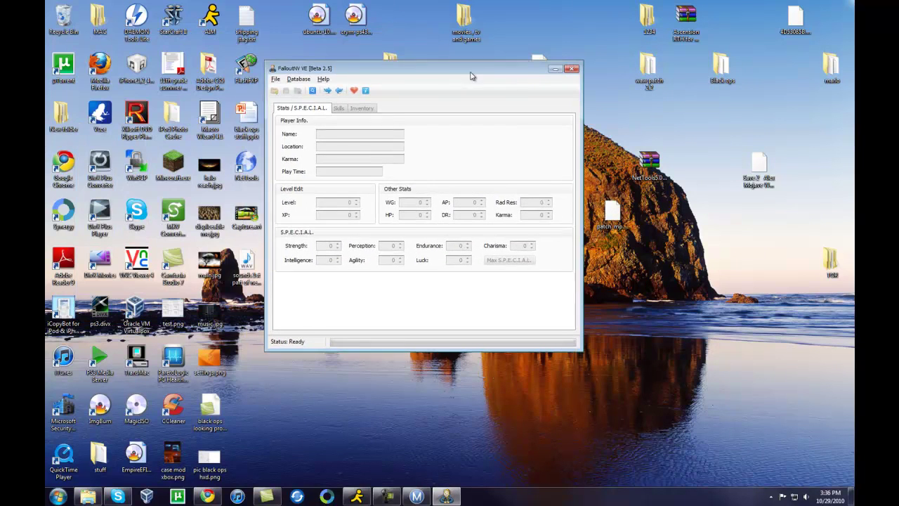
- Open the Save 2 Mojave Wasteland .fxs file from the desktop in the save editor, answering No to using the Pimp-Boy
left_click(277, 80)
left_click(288, 92)
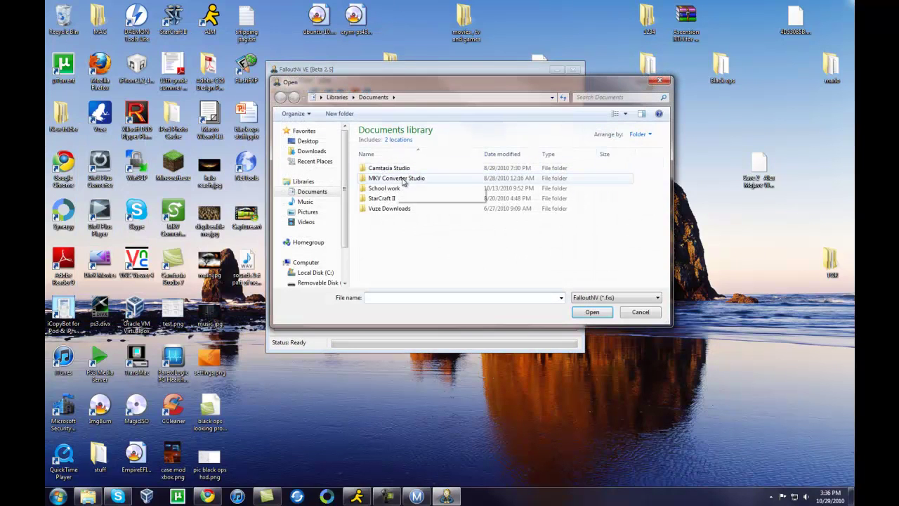
left_click(306, 142)
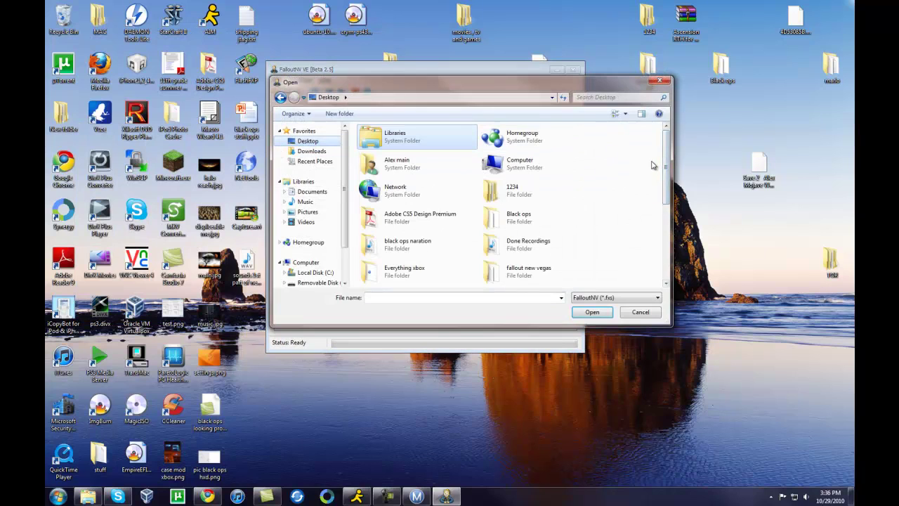
left_click_drag(667, 174, 668, 245)
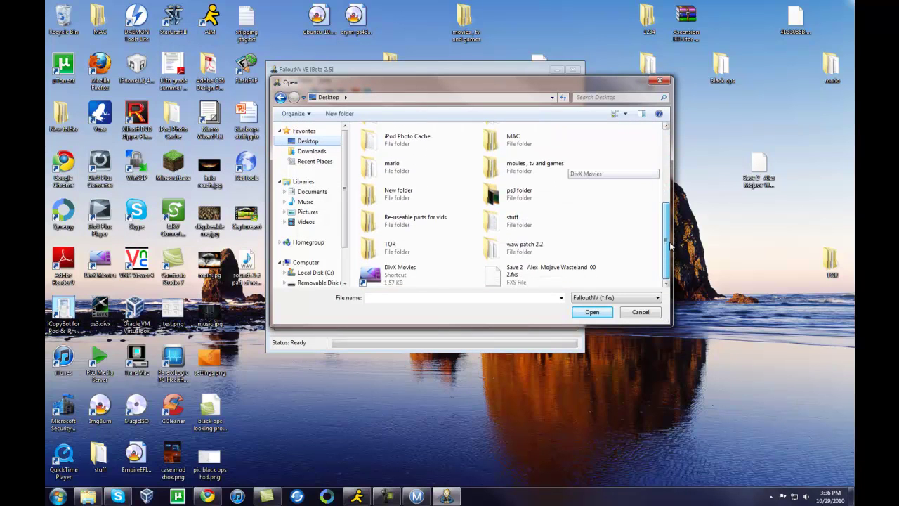
left_click(604, 311)
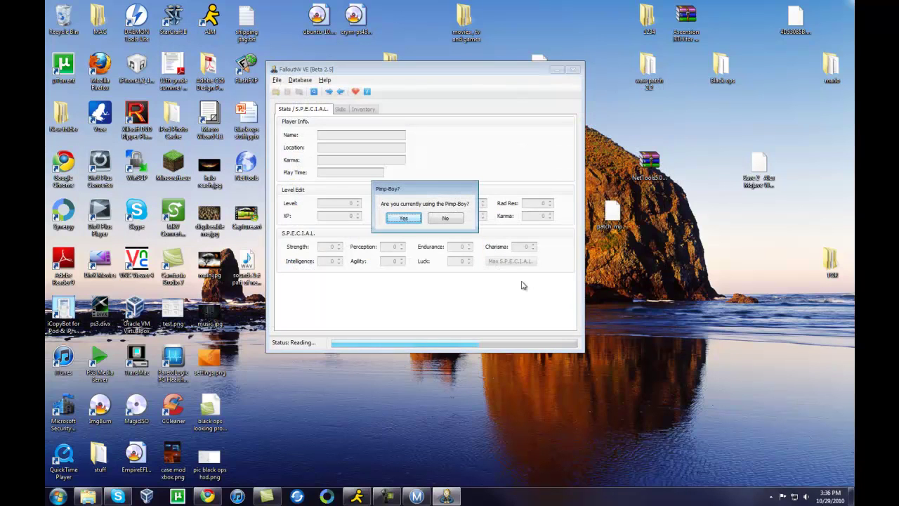
left_click(445, 219)
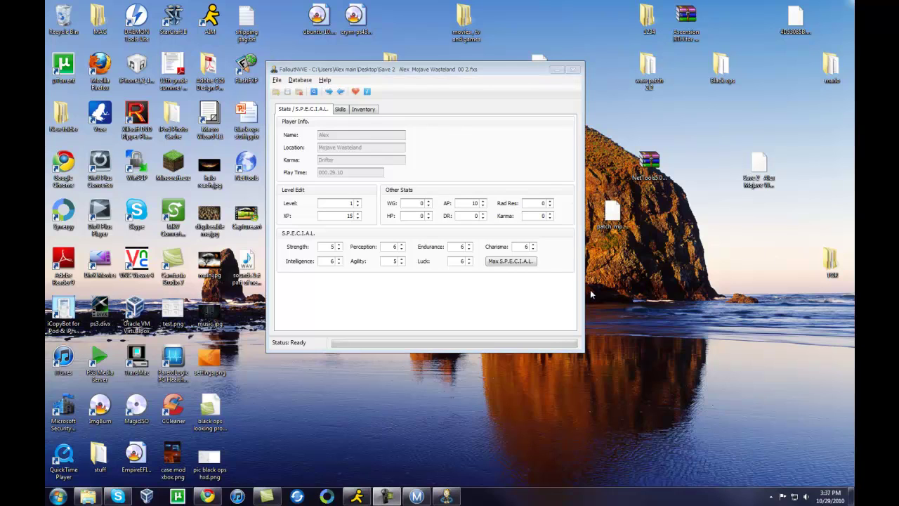
left_click_drag(454, 69, 542, 76)
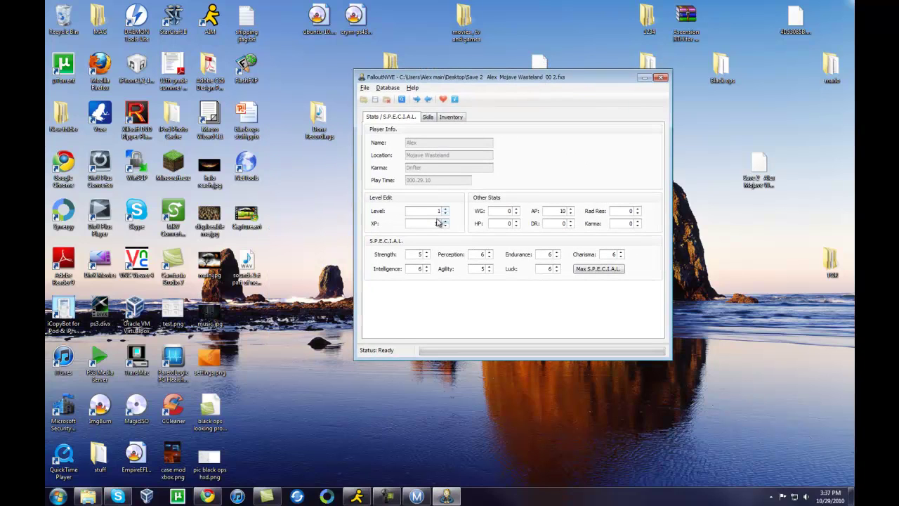
- Set the Barter skill to 1 and try to enter a new WG value in the other stats
left_click(428, 116)
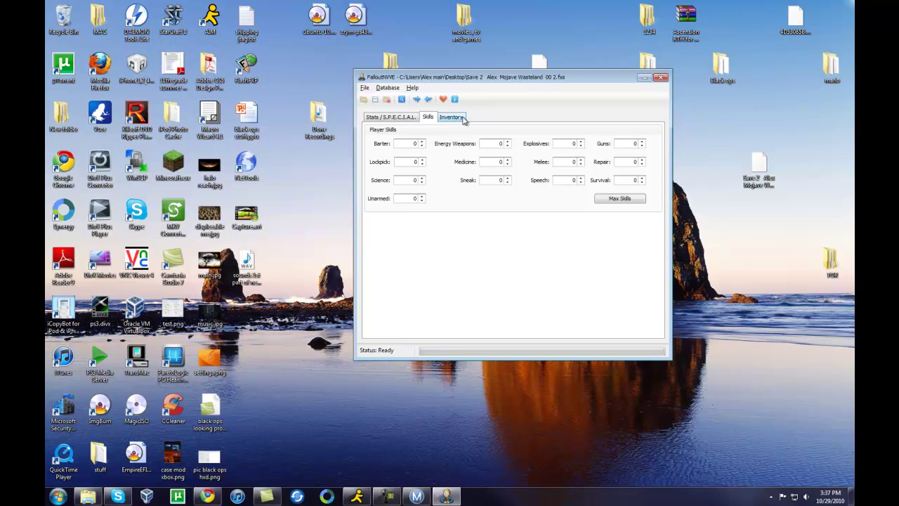
left_click(421, 142)
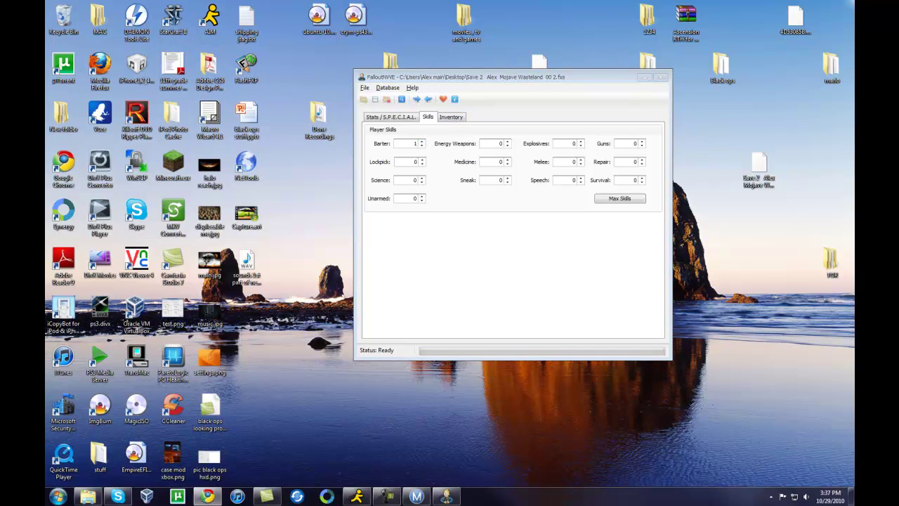
left_click(397, 120)
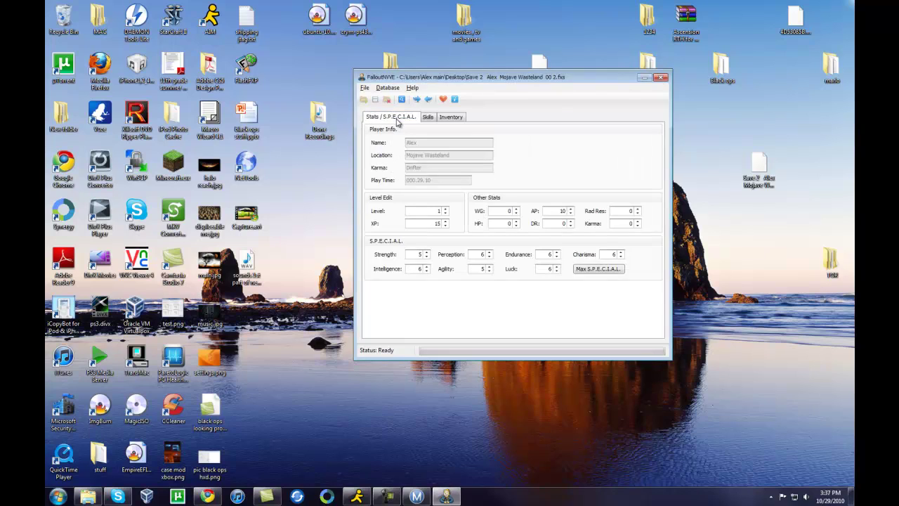
left_click(499, 210)
type(".")
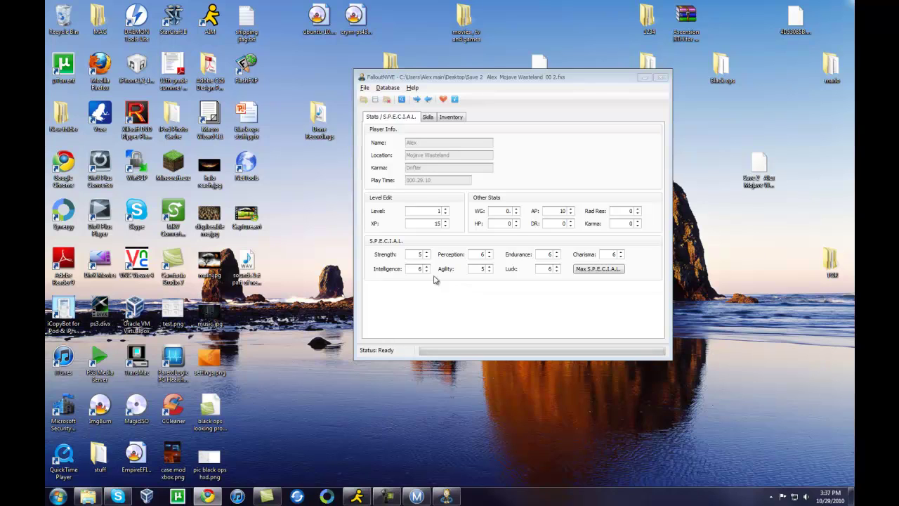
- Max out all S.P.E.C.I.A.L. attributes to 10, and set WG to -2, AP to 147, Rad Res to 85 and HP to 1910
left_click(591, 270)
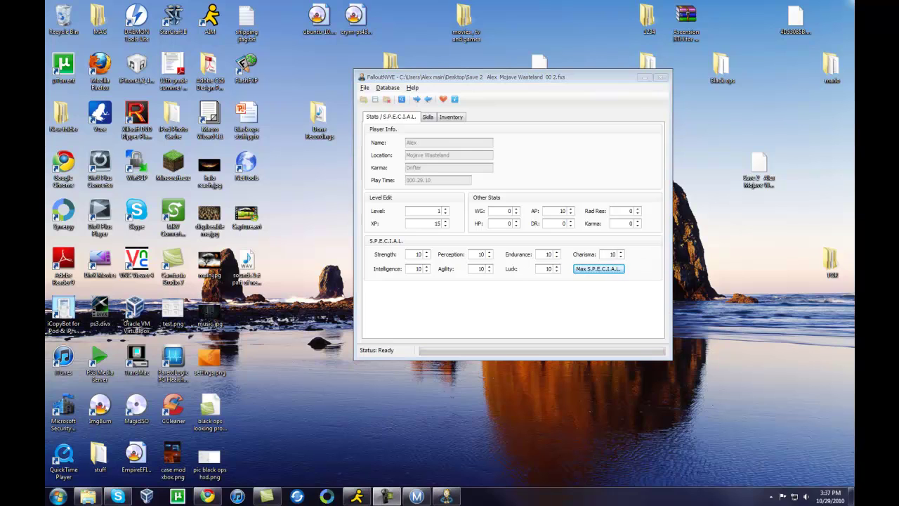
left_click(516, 211)
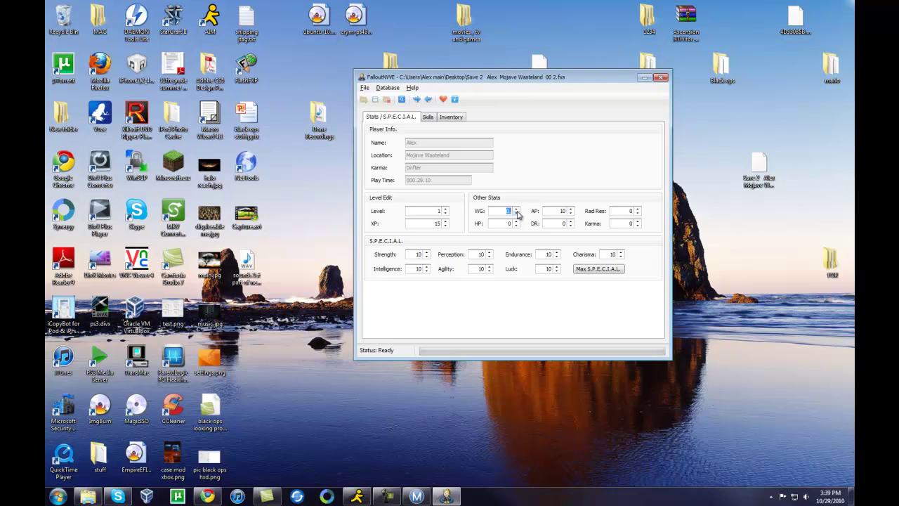
left_click(570, 211)
type("1")
left_click(638, 212)
left_click(495, 222)
left_click(564, 223)
- Max out all player skills to 100, and review the inventory list and the edited stats
left_click(428, 118)
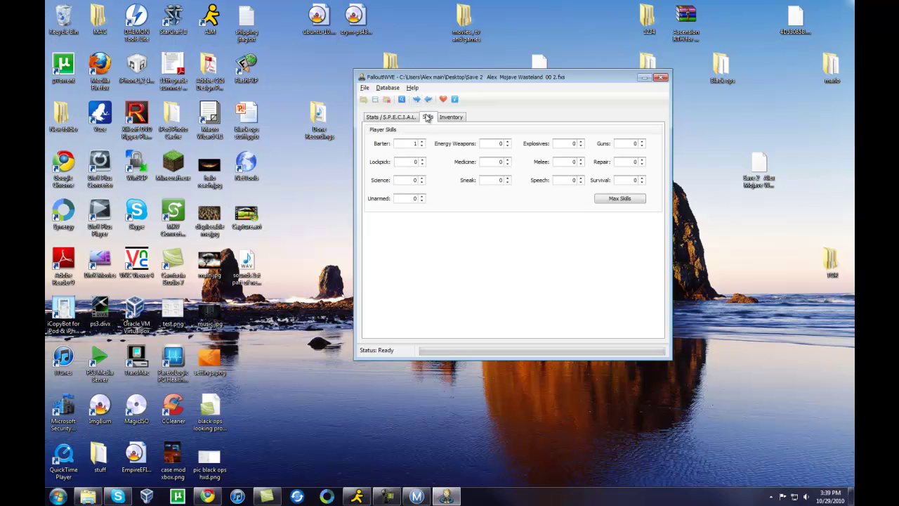
left_click(631, 200)
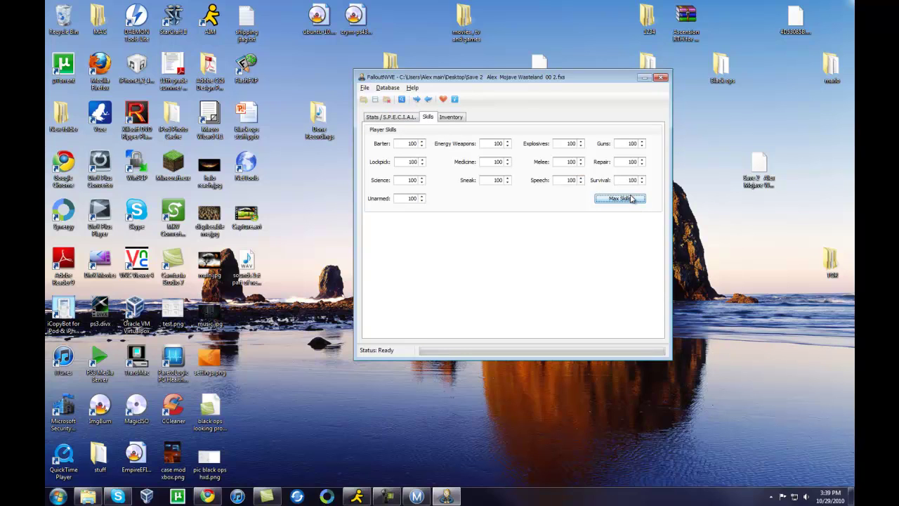
left_click(461, 119)
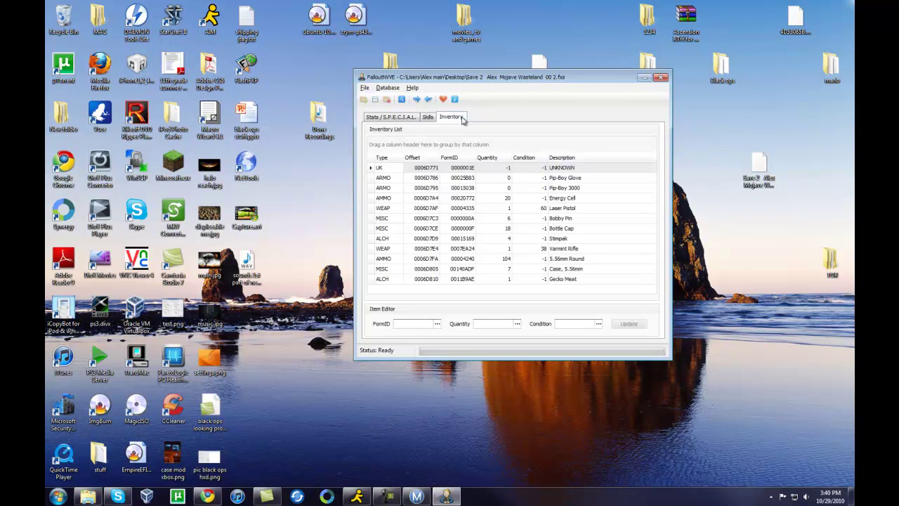
left_click(397, 120)
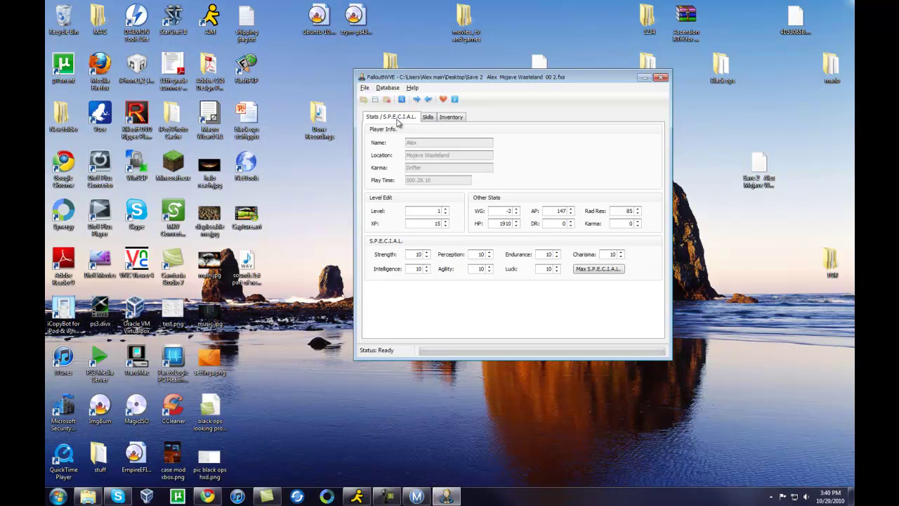
left_click(428, 118)
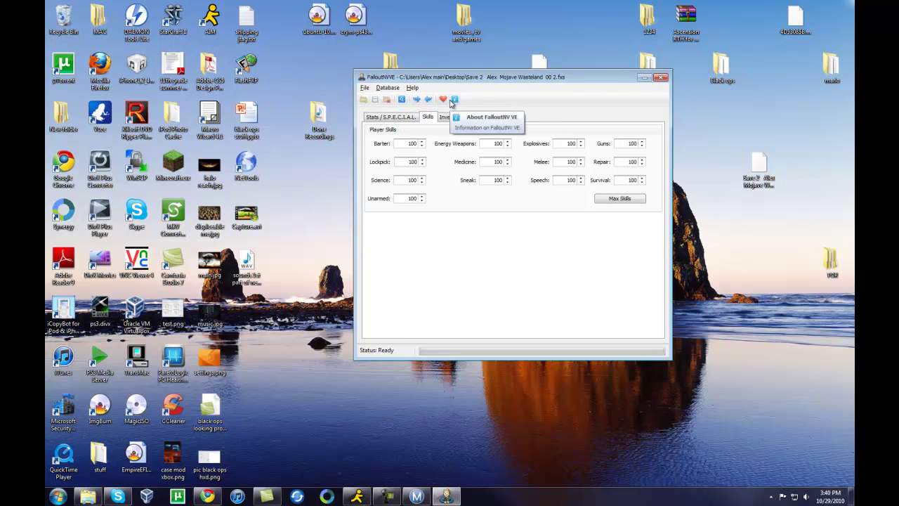
left_click(402, 101)
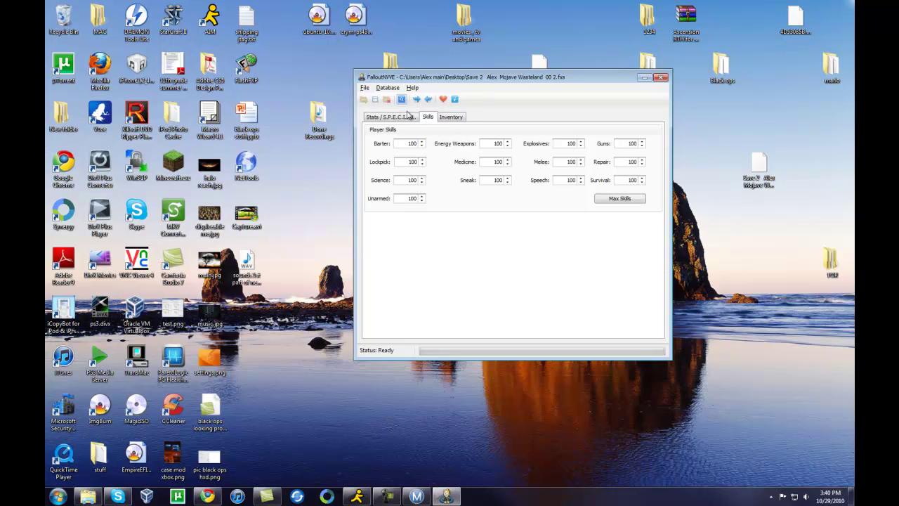
left_click(360, 57)
left_click(373, 117)
- Save the edited Save 2 file and close the save editor
left_click(365, 87)
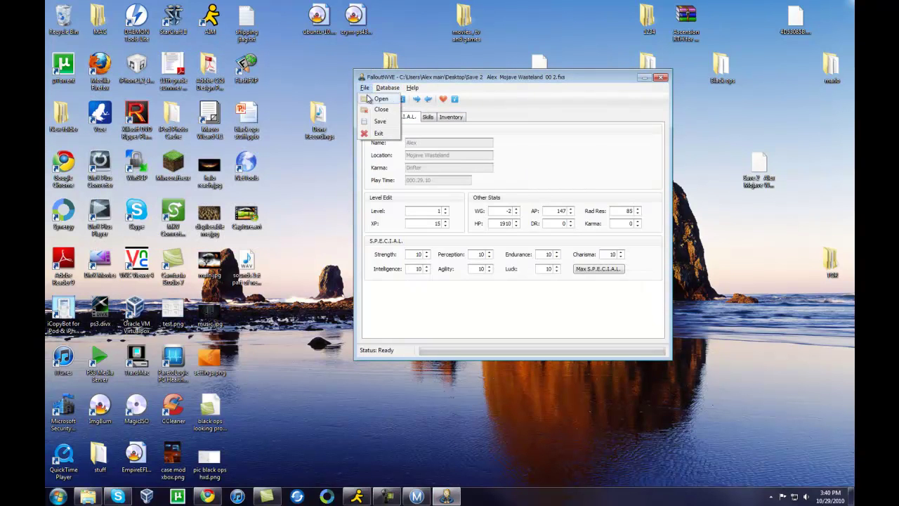
left_click(380, 121)
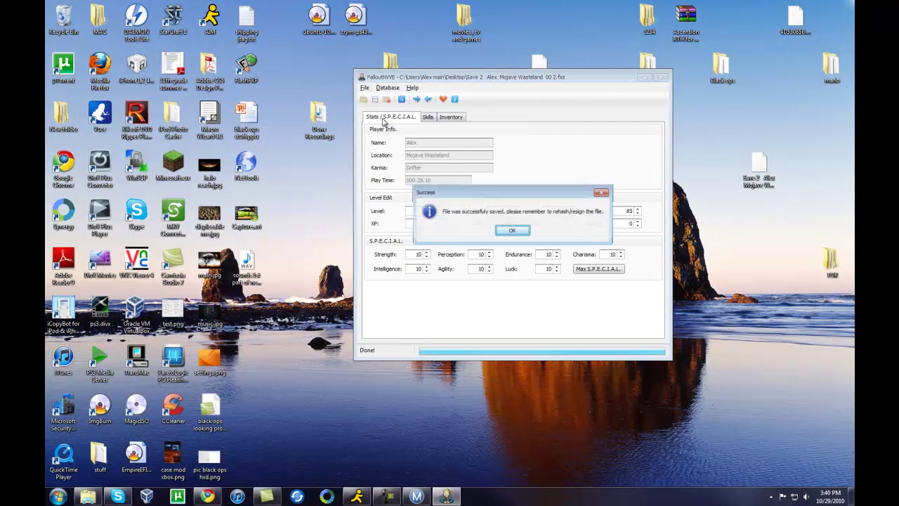
left_click(513, 231)
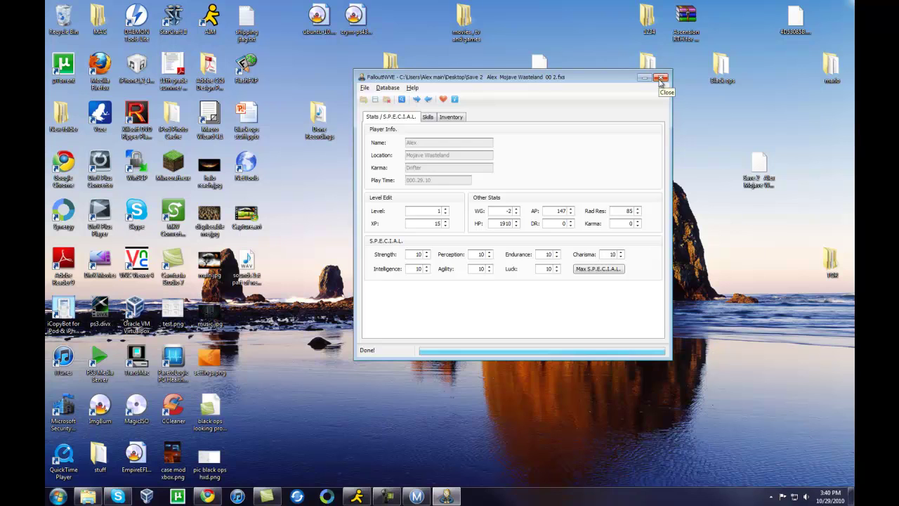
left_click(660, 77)
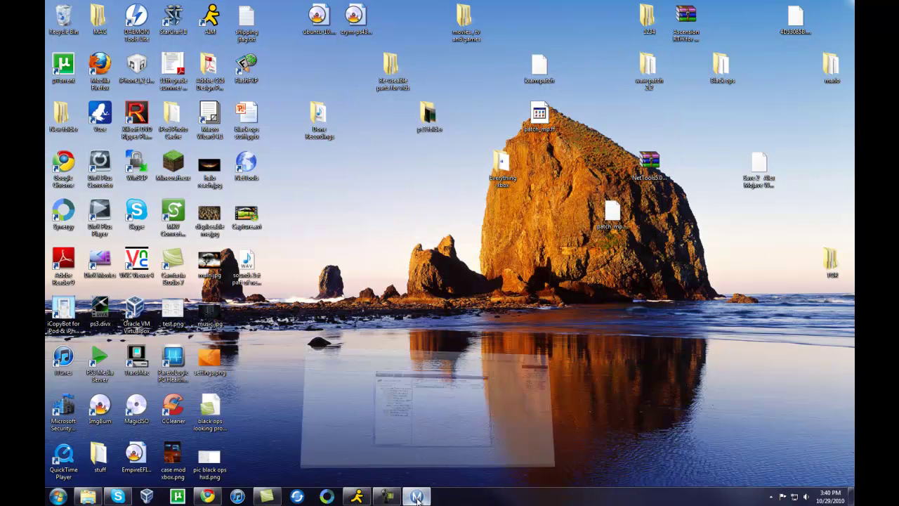
- Switch back to Modio, load the edited Save 2 file from the desktop, and rehash and resign it
left_click(416, 497)
left_click_drag(558, 76, 484, 73)
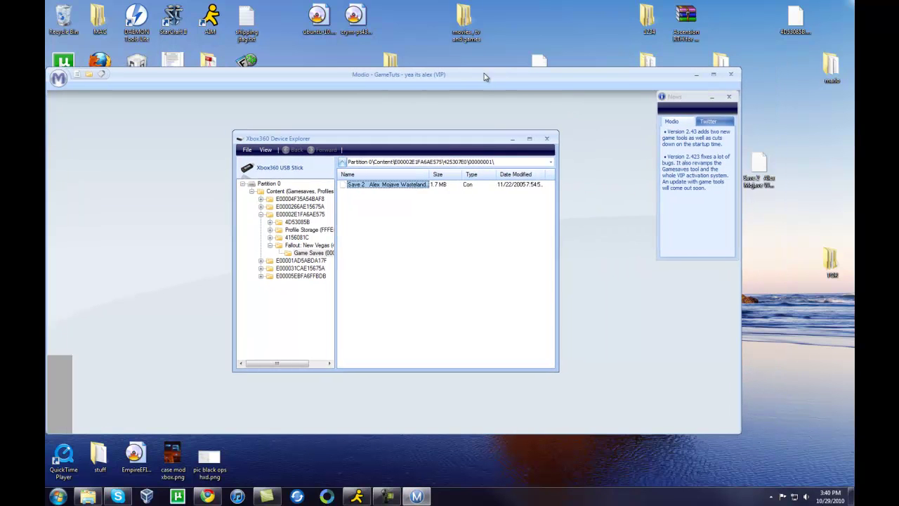
left_click_drag(781, 176, 631, 284)
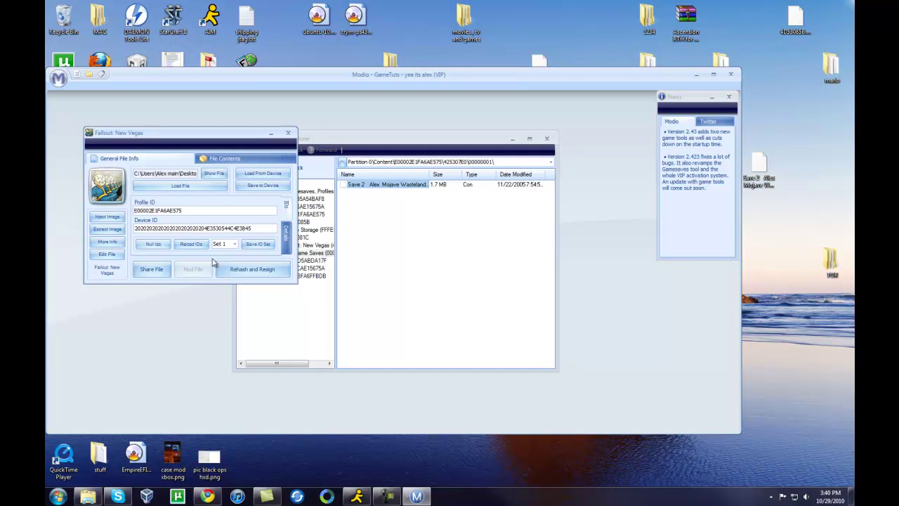
left_click(259, 273)
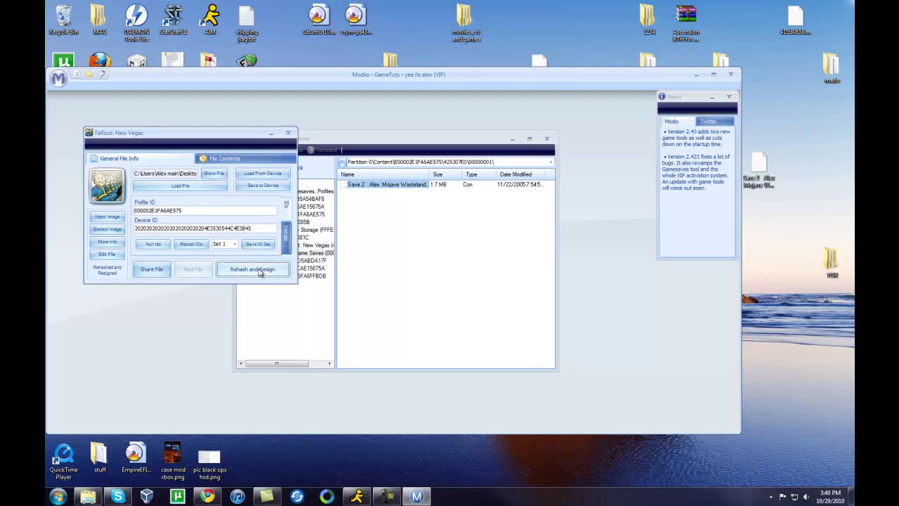
left_click(288, 133)
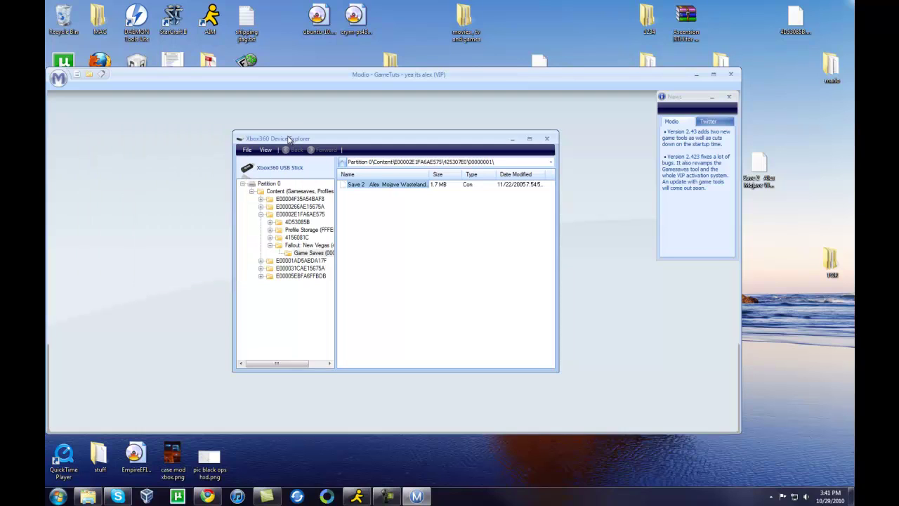
- Copy the resigned Save 2 file into Game Saves on the USB stick, overwriting the existing one, and close Modio
left_click_drag(757, 165, 432, 223)
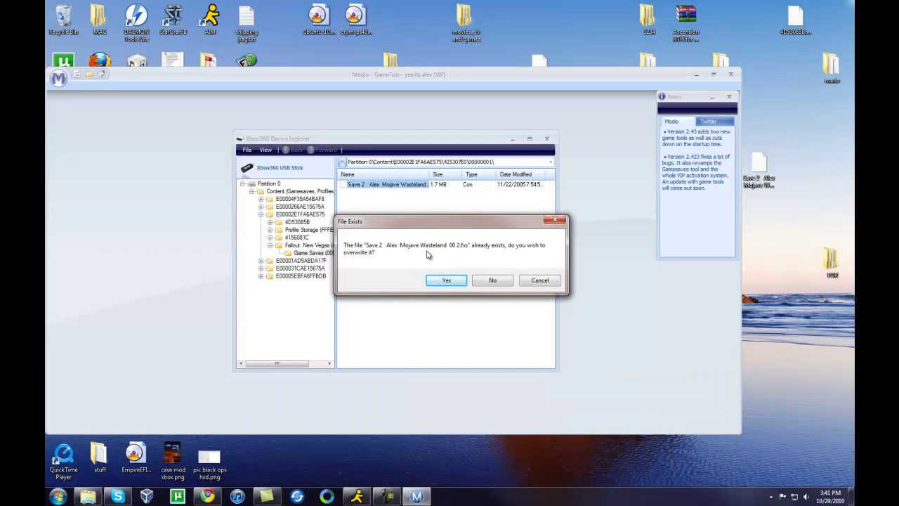
left_click(447, 279)
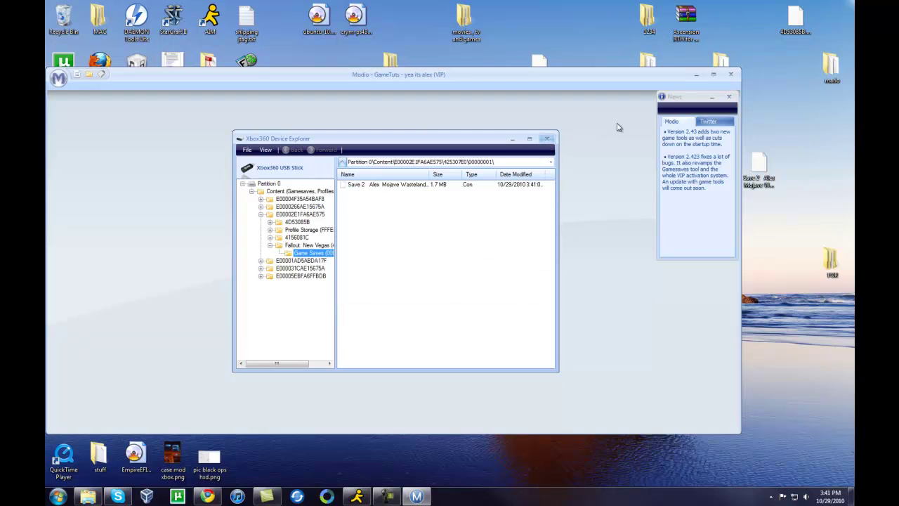
left_click(548, 140)
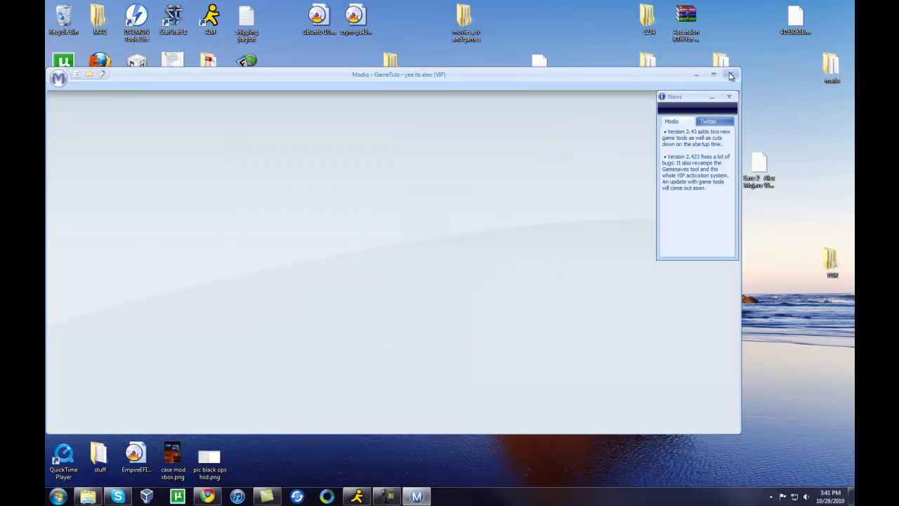
left_click(729, 70)
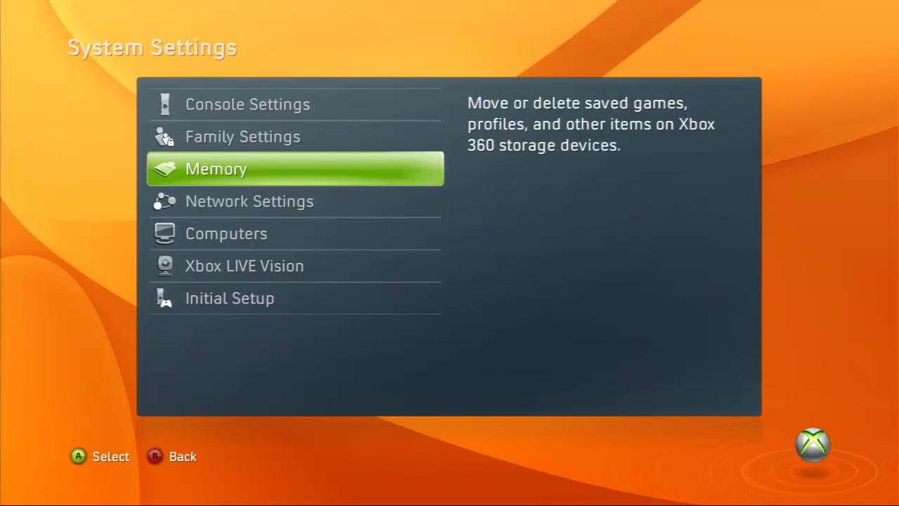
- In the Xbox 360 memory settings, open the options for Fallout: New Vegas Save 2 on the memory unit with 1.4 GB free
key("Return")
key("Down")
key("Down")
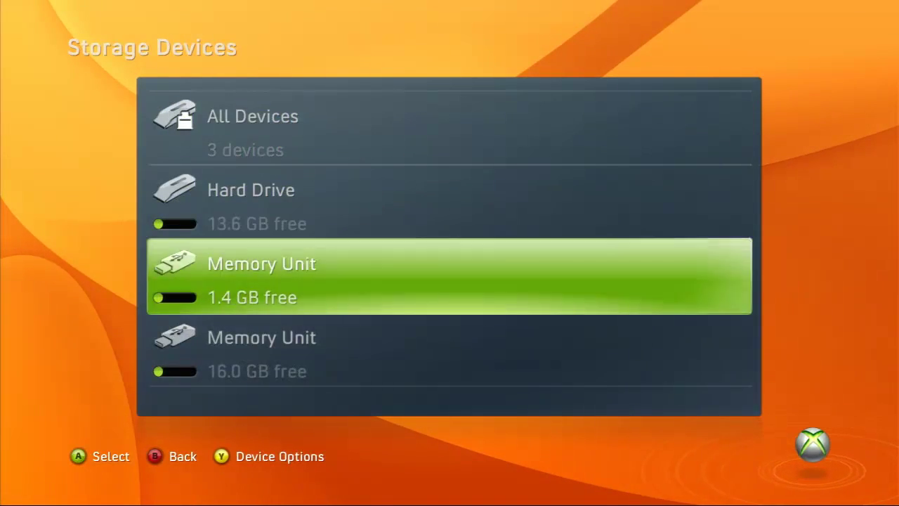
key("Return")
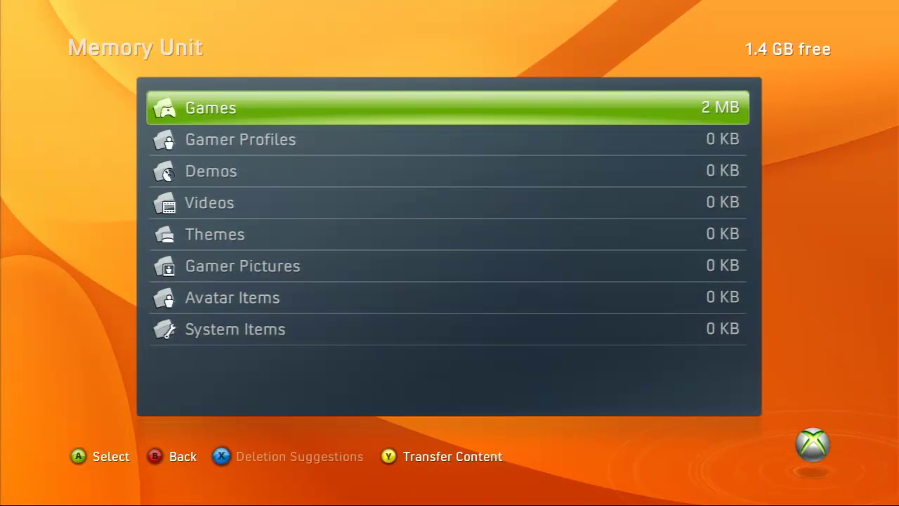
key("Return")
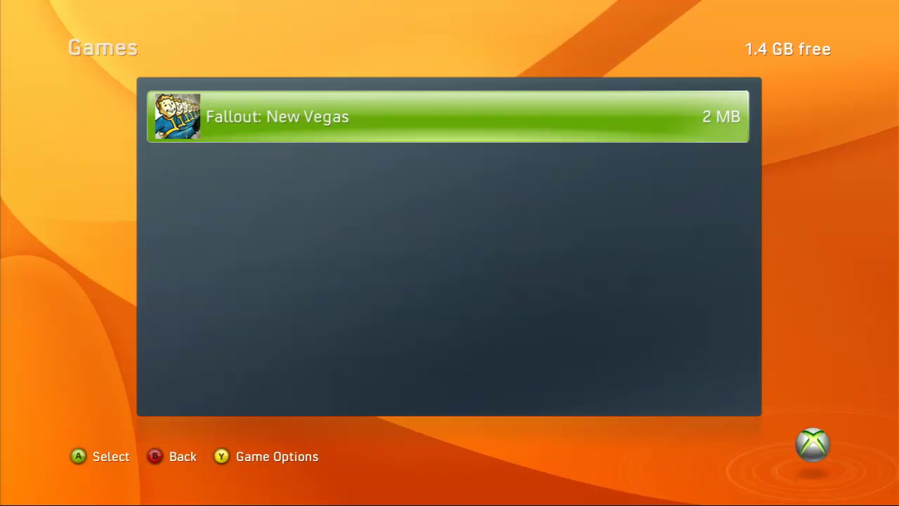
key("Return")
key("Return")
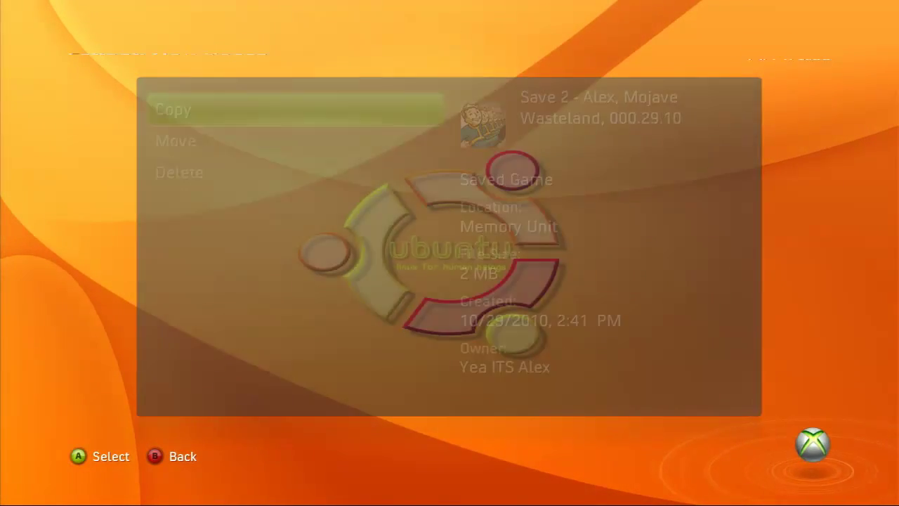
- Move the modded Save 2 from the USB memory unit to the console's hard drive
key("Down")
key("Return")
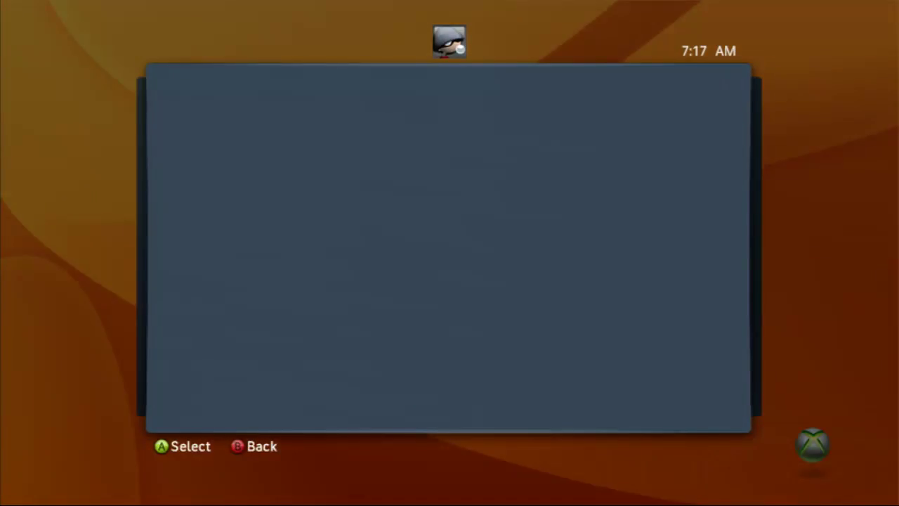
key("Down")
key("Up")
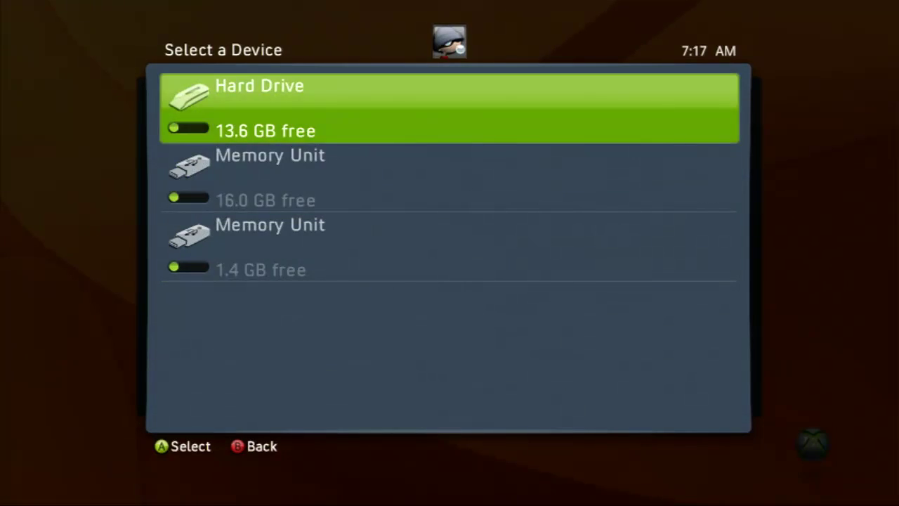
key("Return")
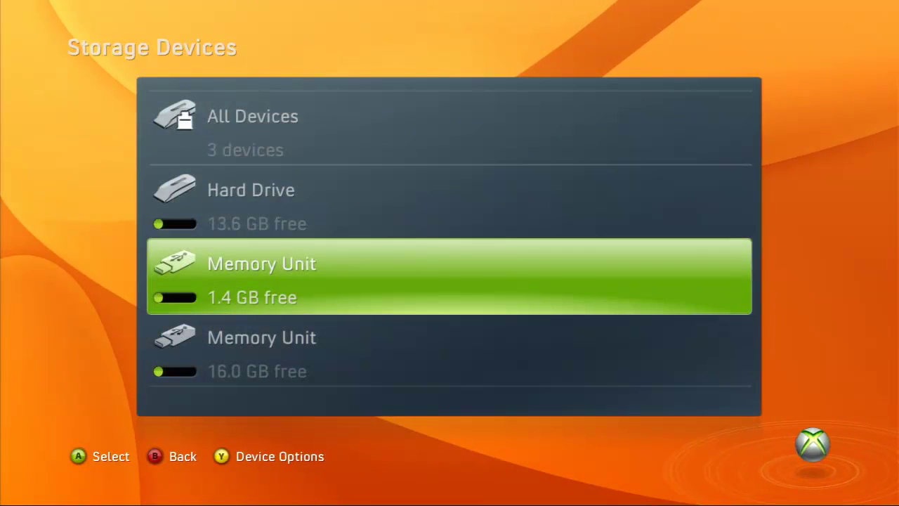
- Exit the storage and system settings to My Xbox and browse to the gamer profile tile
key("Up")
key("Escape")
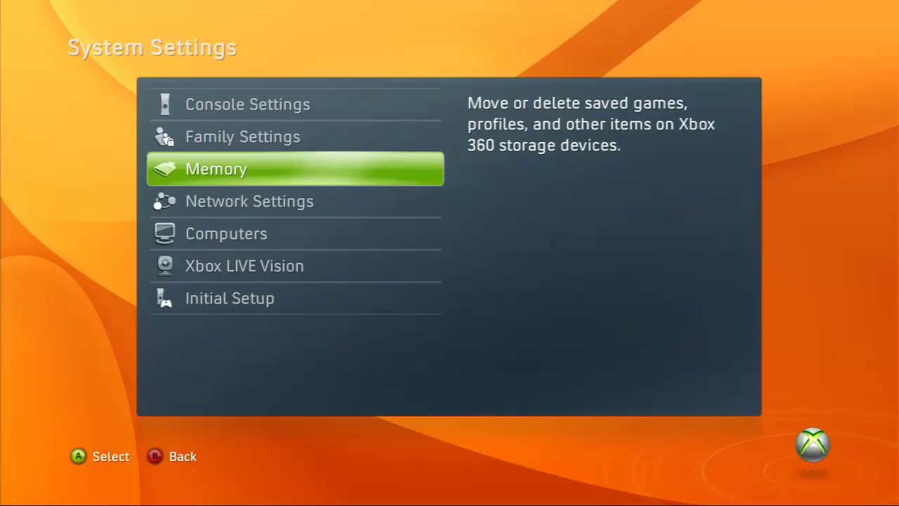
key("Escape")
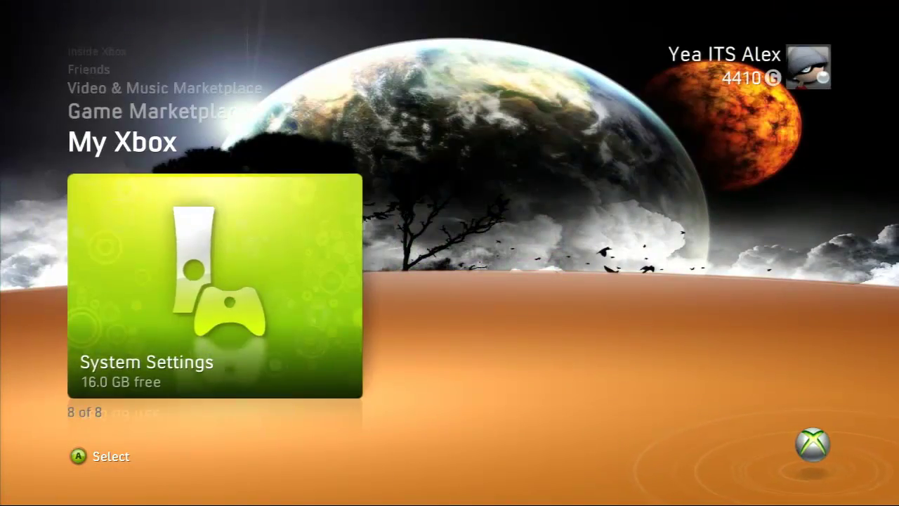
key("Right")
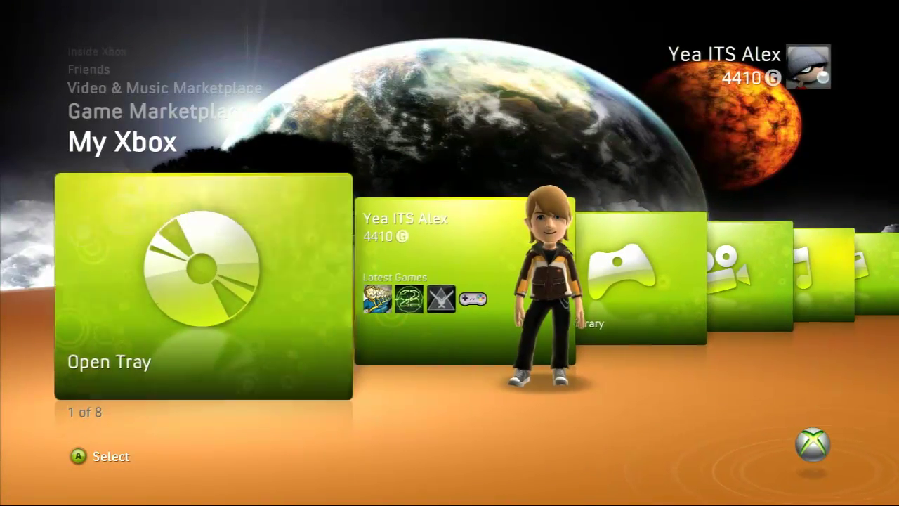
key("Right")
key("Left")
key("Right")
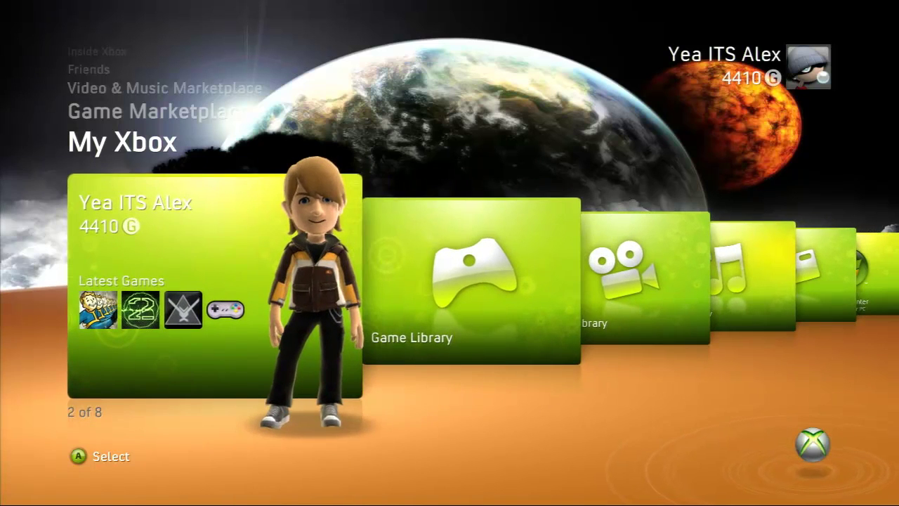